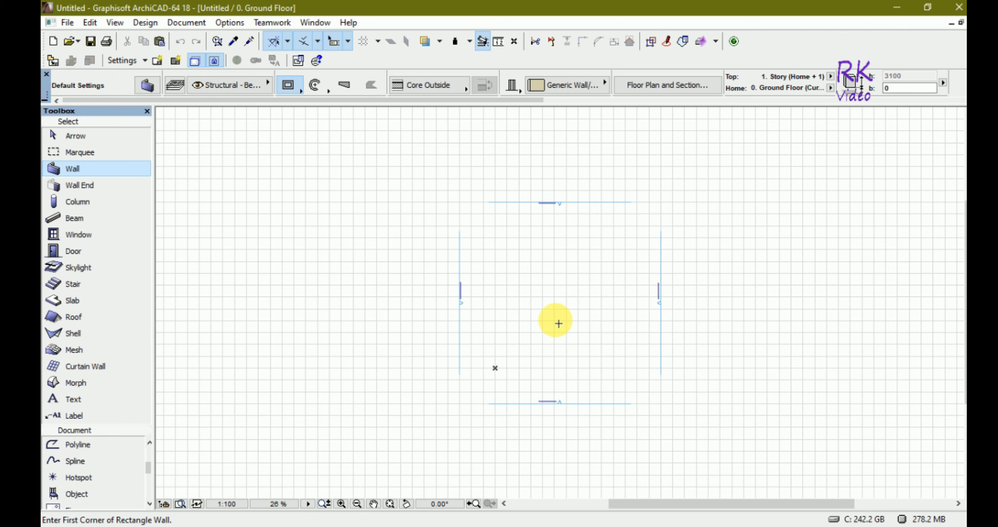
Choose Towel Rack 18 from the Bathroom Accessories 18 library folder as the default for the Object tool.
double_click(559, 323)
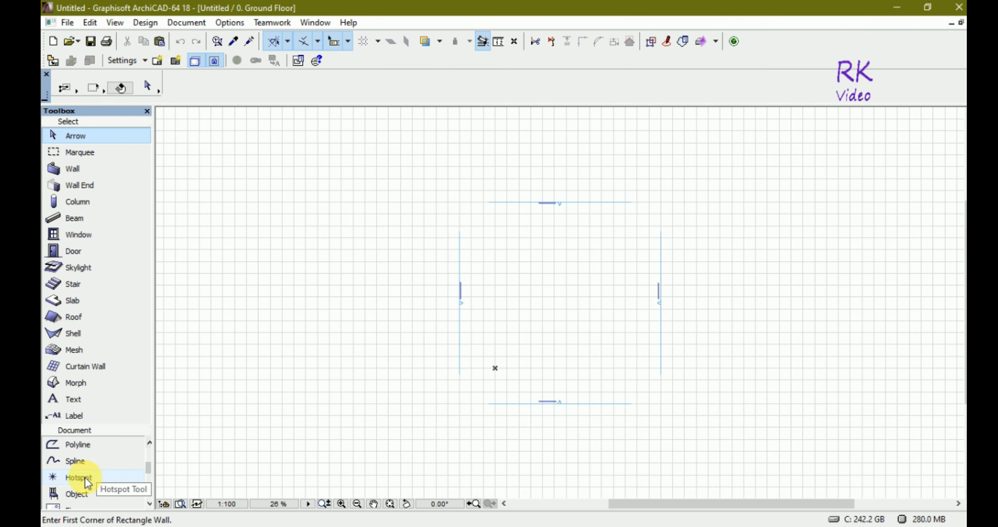
left_click(78, 493)
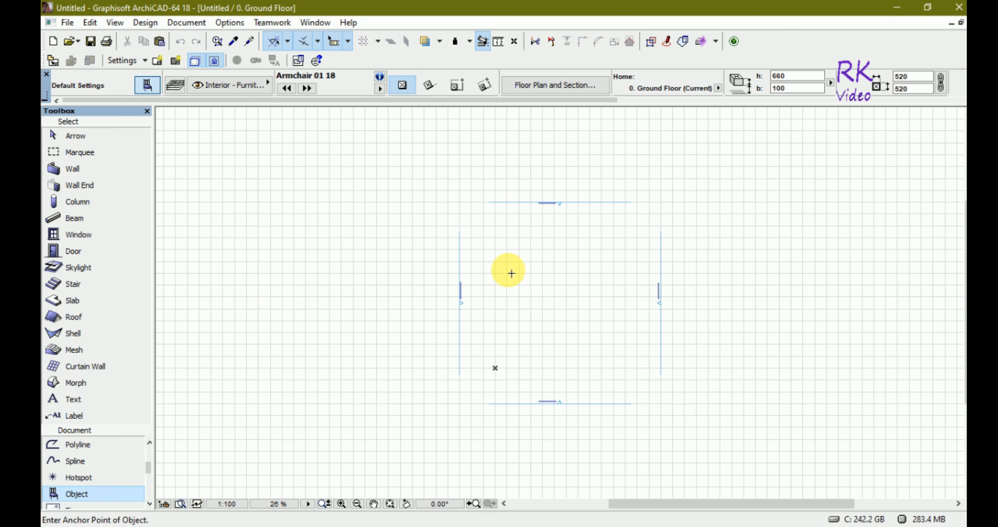
key("ctrl+t")
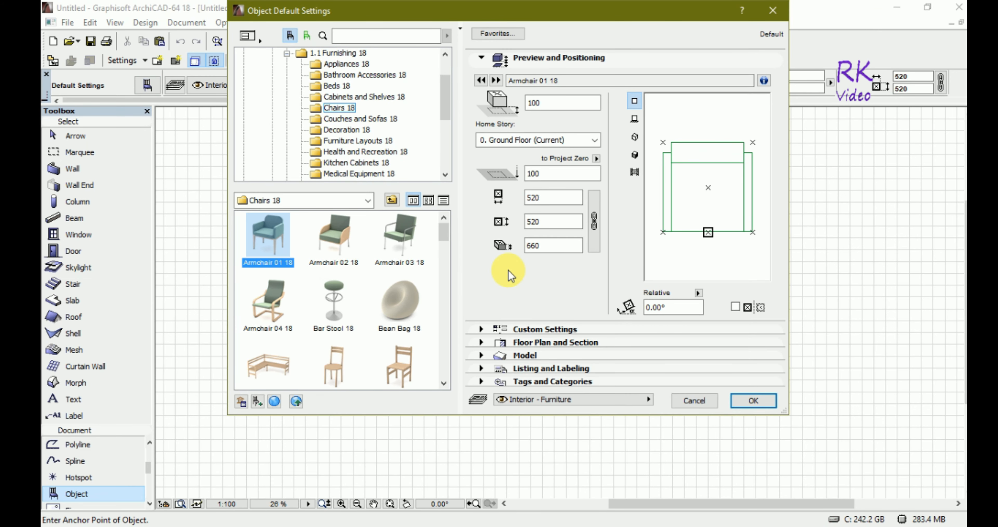
left_click(351, 76)
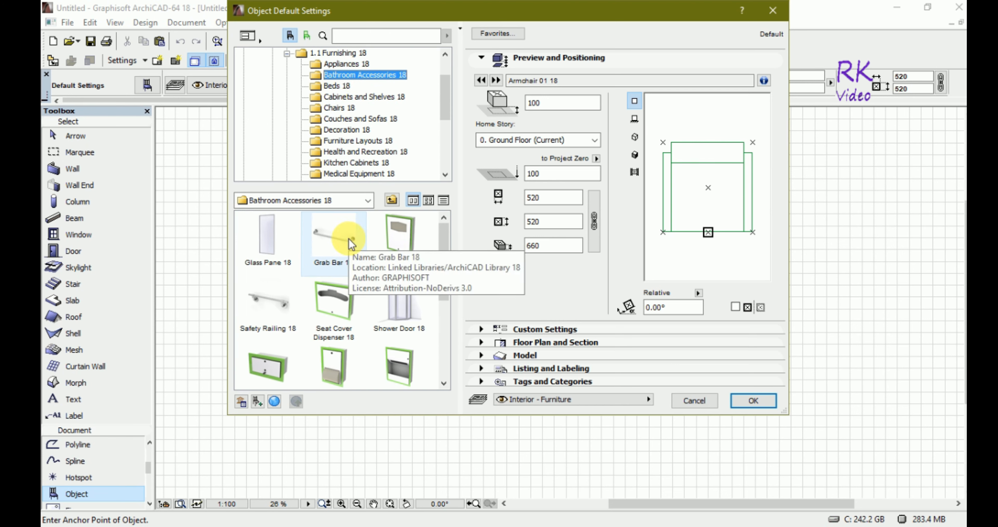
left_click_drag(445, 274, 443, 331)
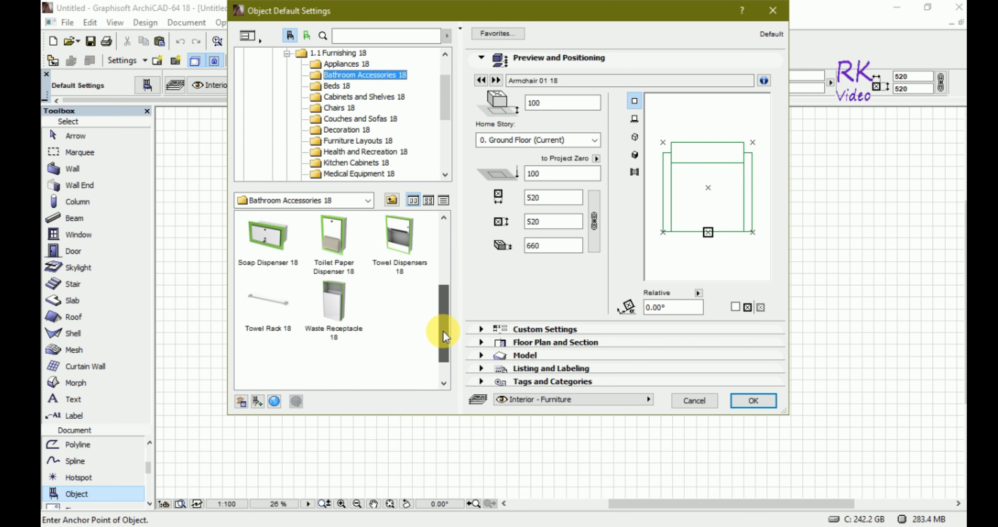
left_click(291, 312)
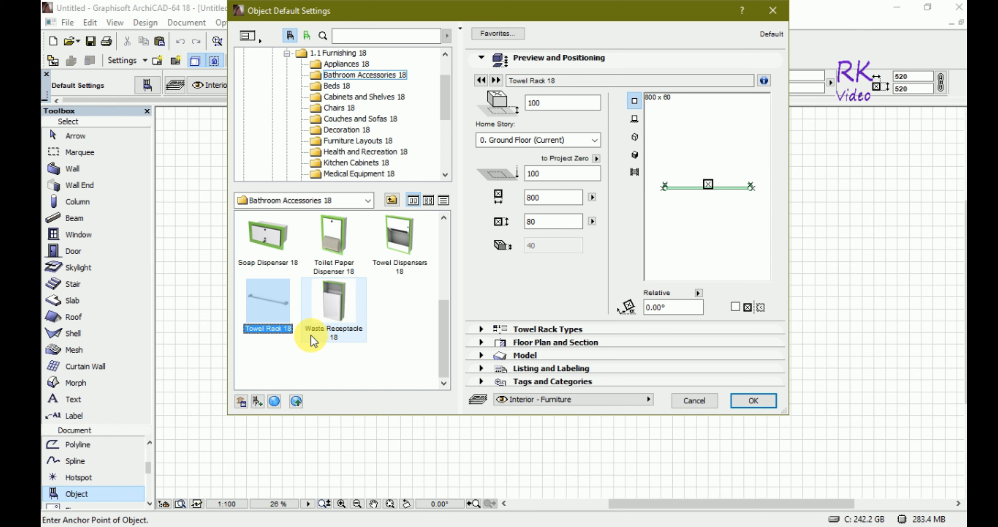
right_click(249, 313)
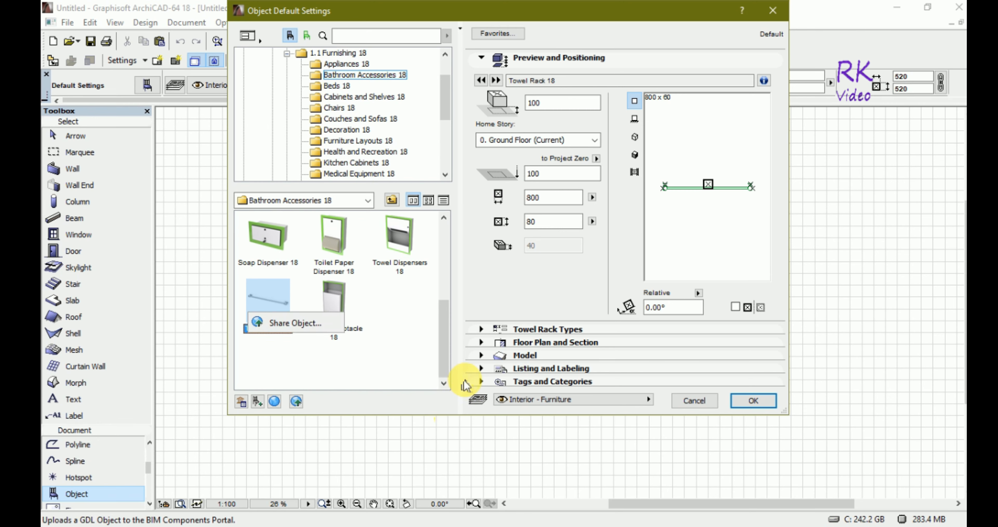
left_click(491, 287)
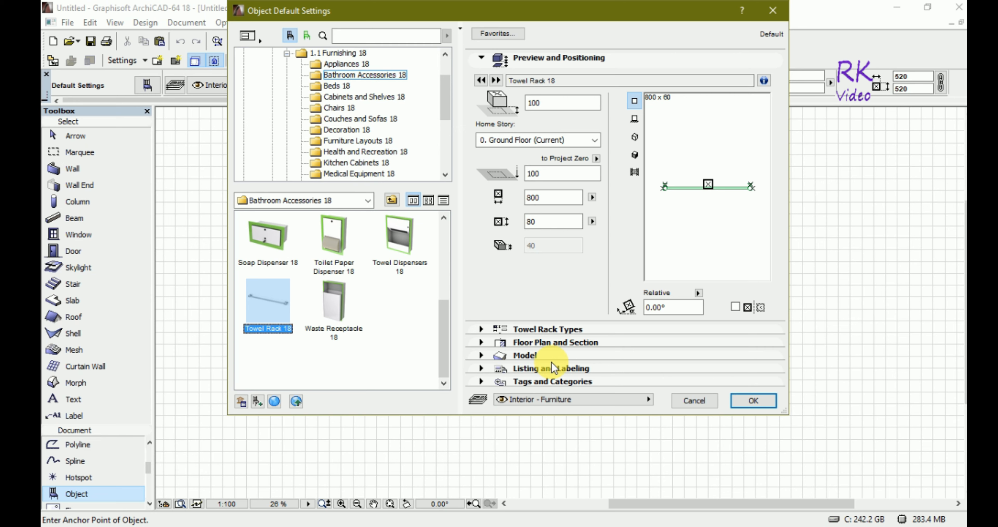
Examine the towel rack's type, floor plan, model, listing and tag settings, including its renovation and IFC properties.
left_click(480, 329)
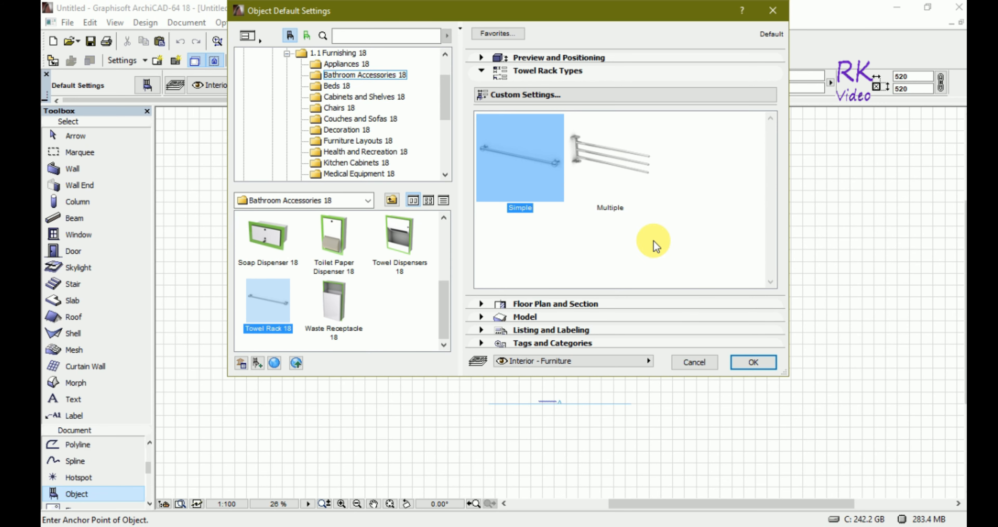
left_click(480, 305)
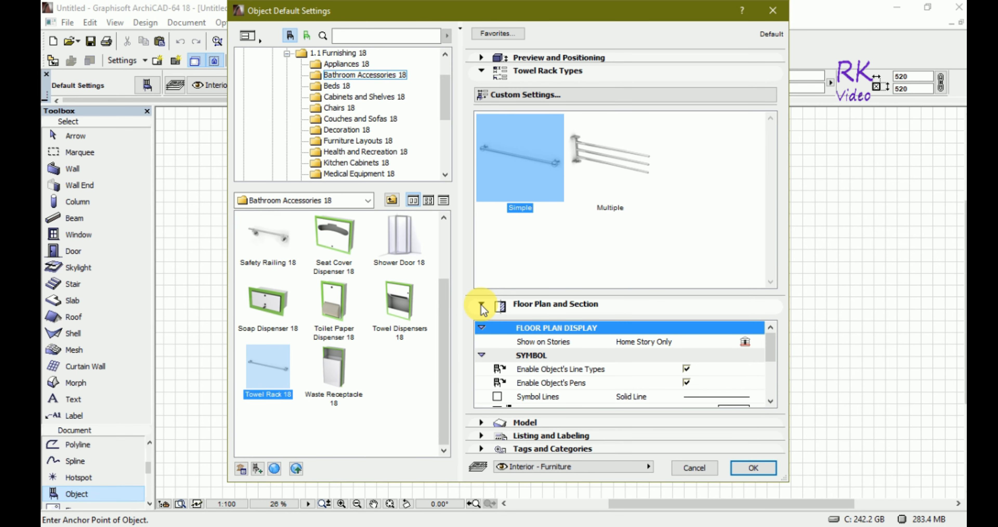
left_click(485, 423)
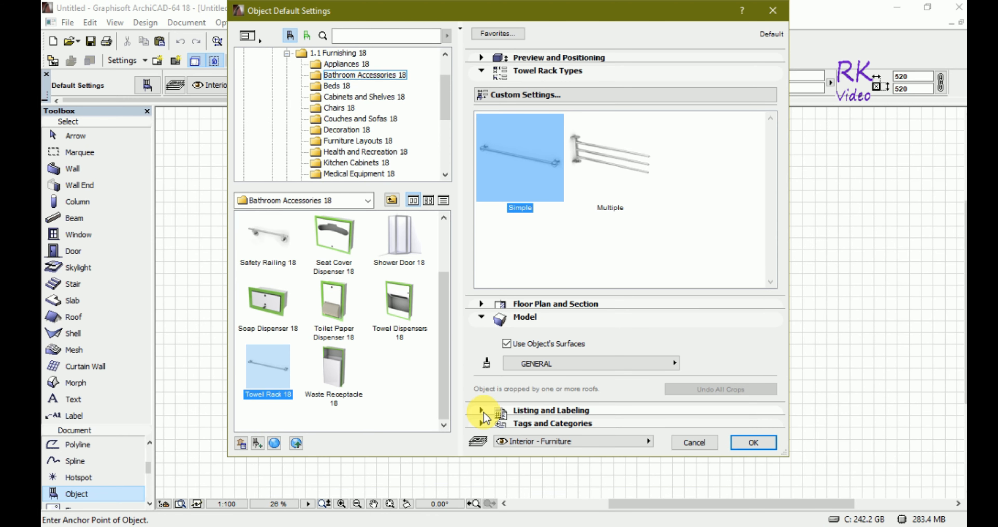
left_click(481, 410)
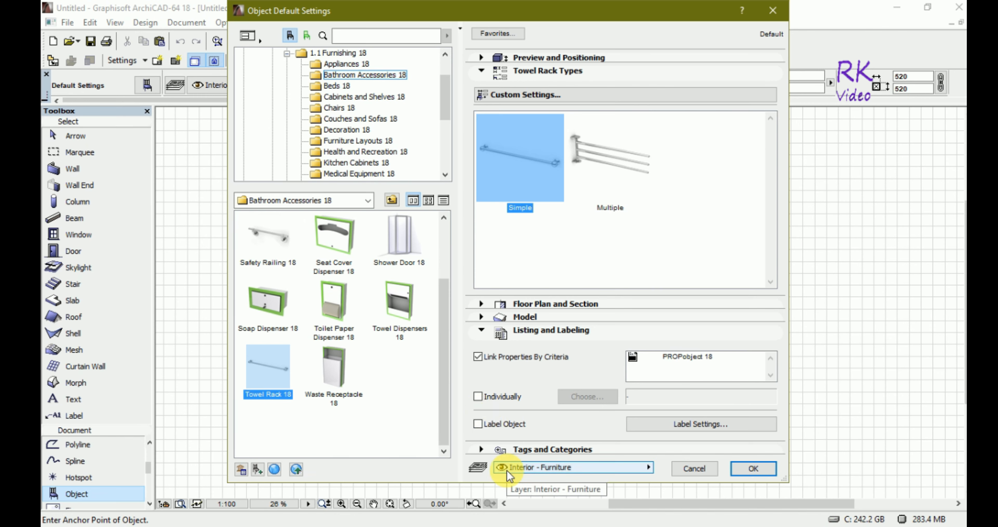
left_click(482, 449)
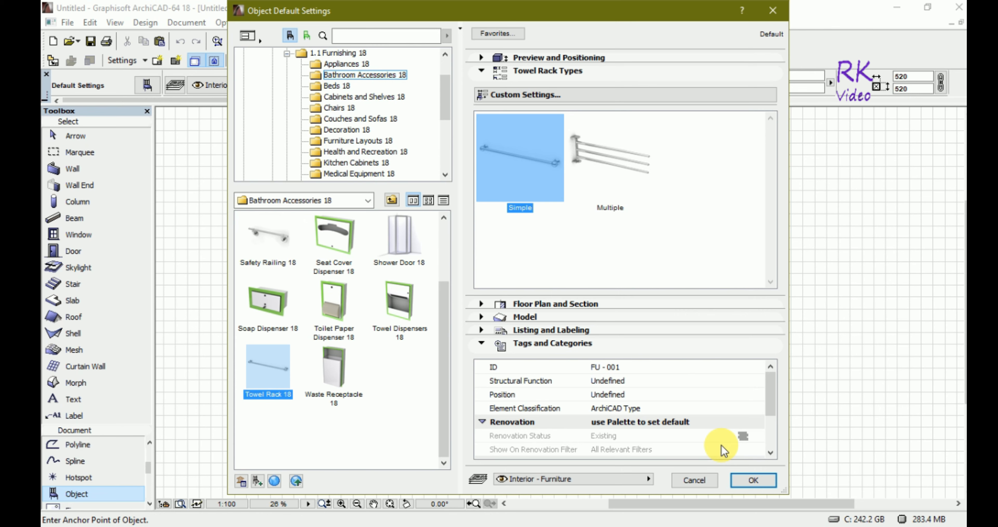
left_click(482, 421)
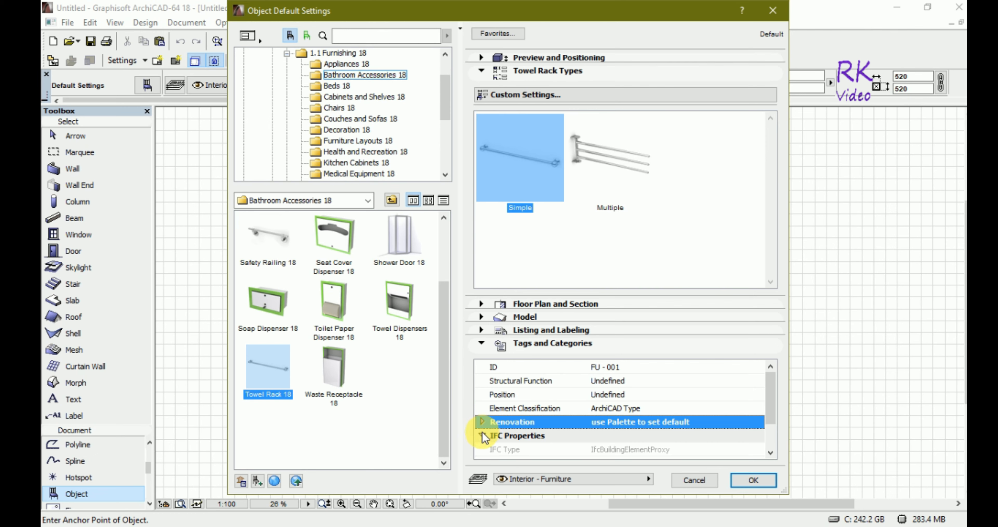
scroll(630, 409, "down", 1)
scroll(630, 409, "down", 2)
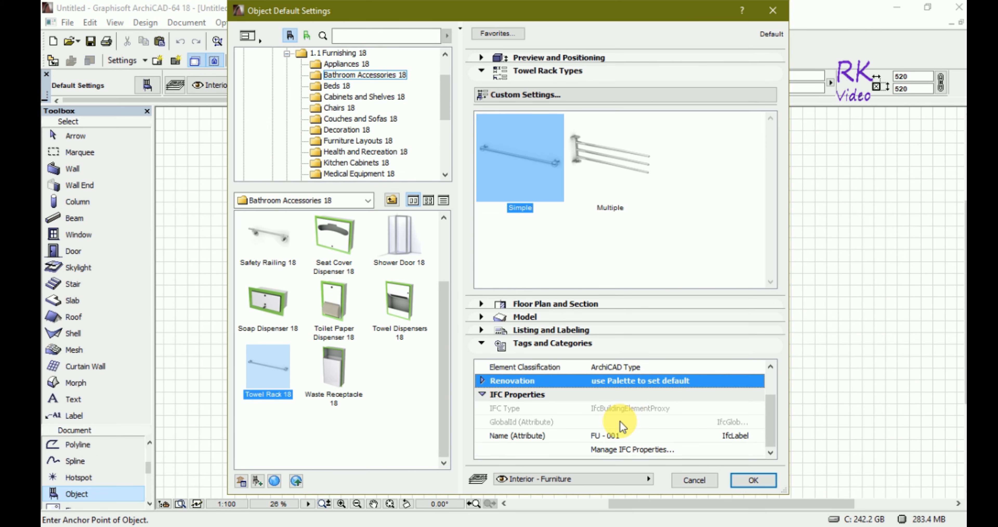
left_click(482, 395)
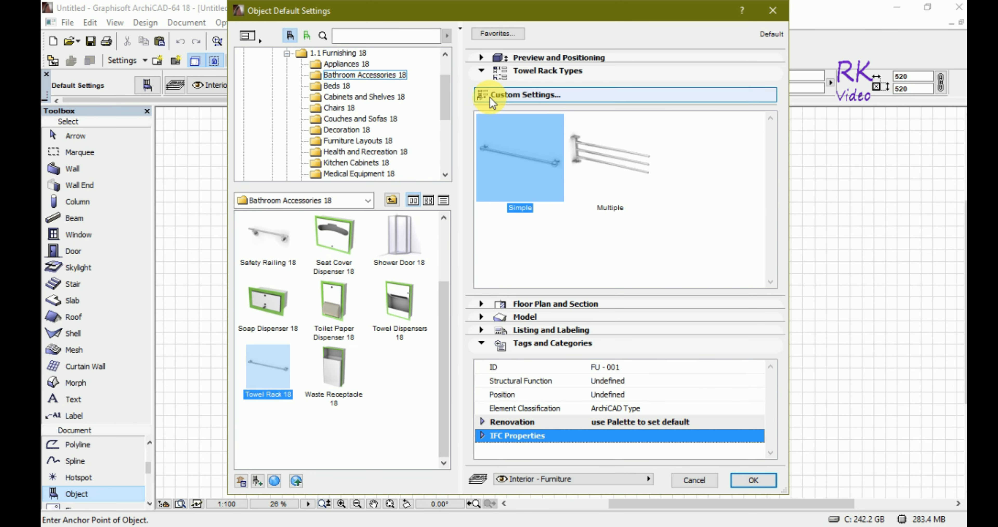
left_click(481, 71)
left_click(481, 58)
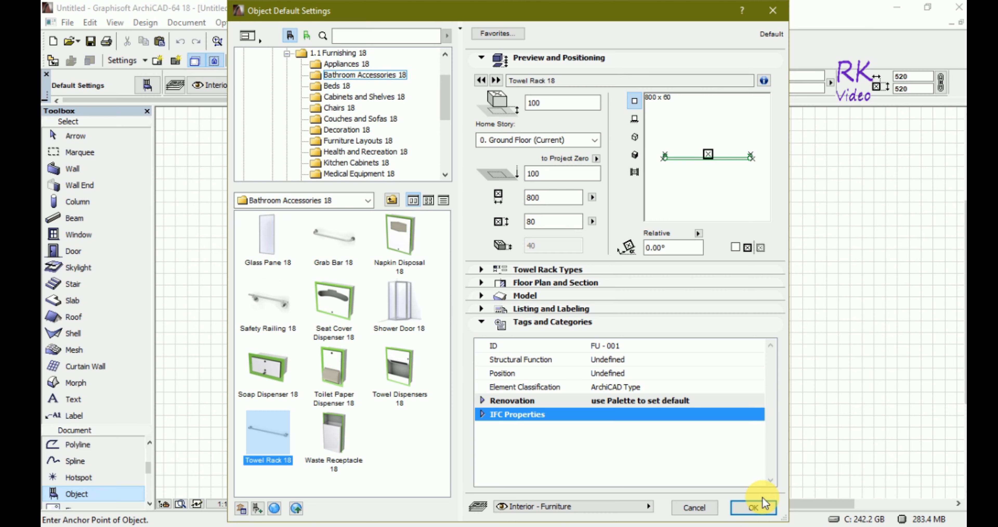
Accept the object defaults and place the towel rack at the project origin on the ground floor plan.
left_click(754, 507)
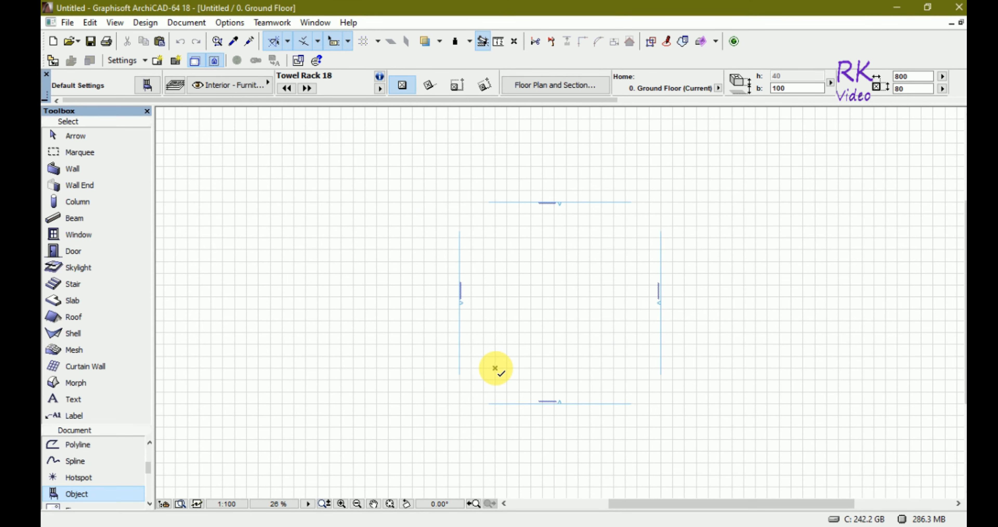
scroll(495, 368, "up", 5)
scroll(488, 368, "up", 14)
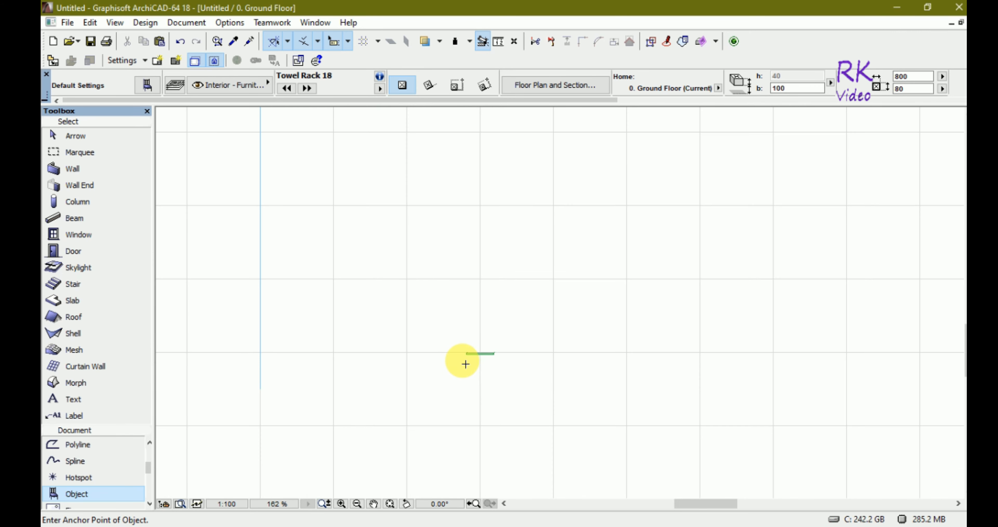
key("Escape")
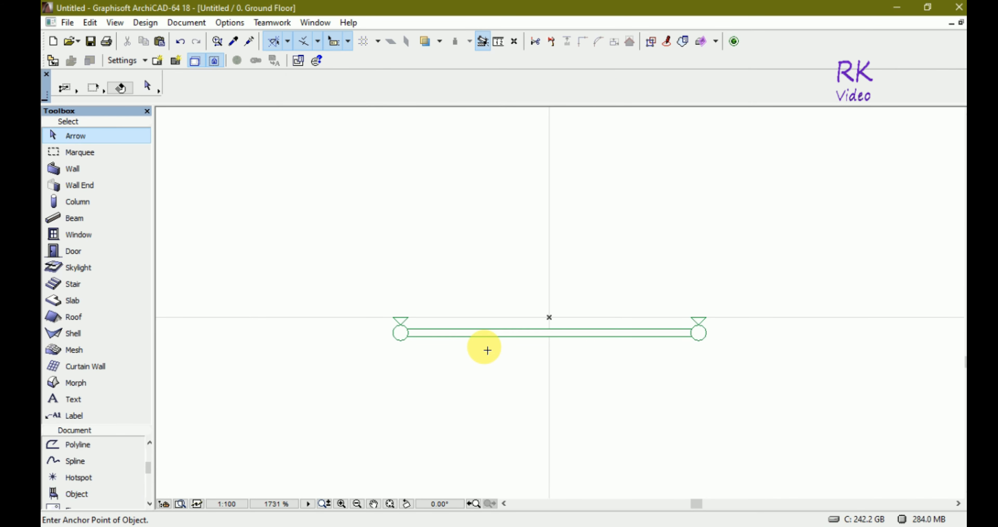
Select the placed towel rack and show only that selection in 3D.
left_click_drag(345, 281, 757, 379)
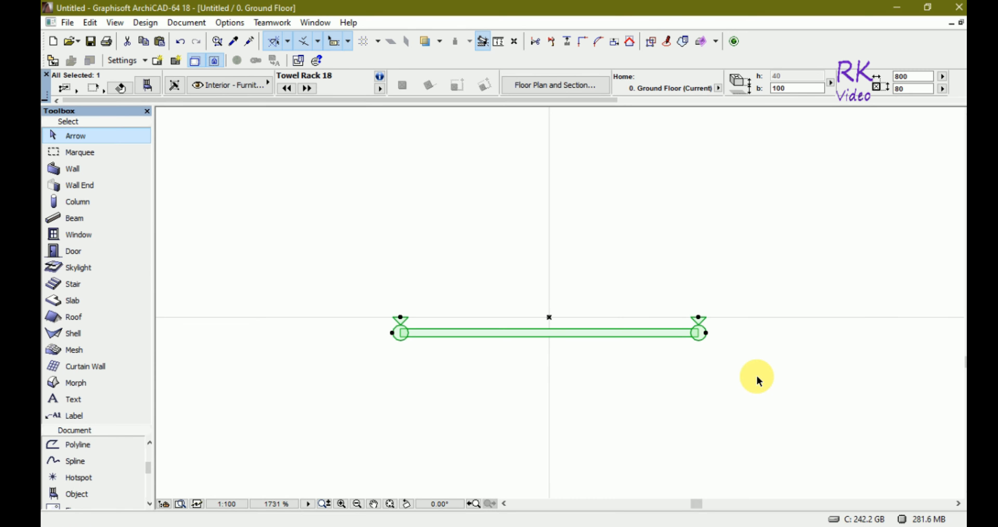
key("F5")
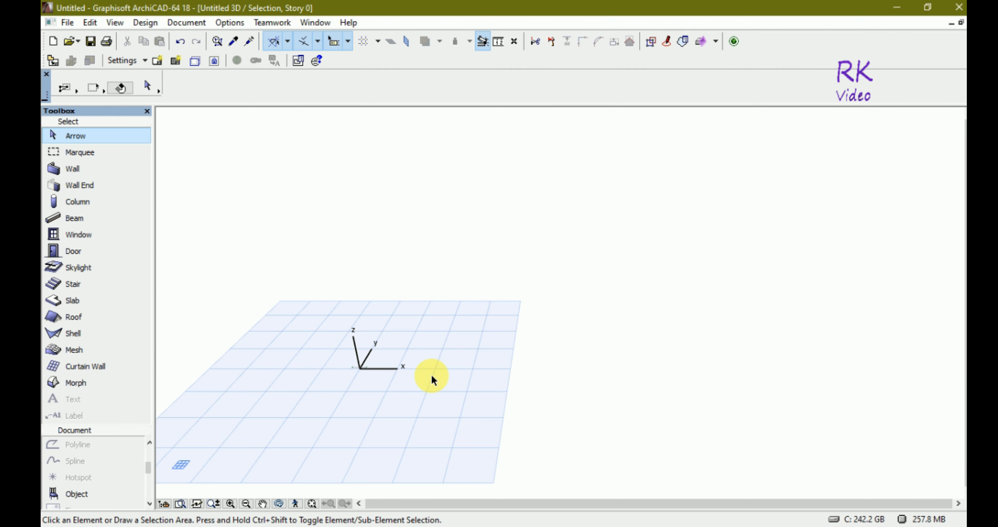
scroll(334, 369, "up", 5)
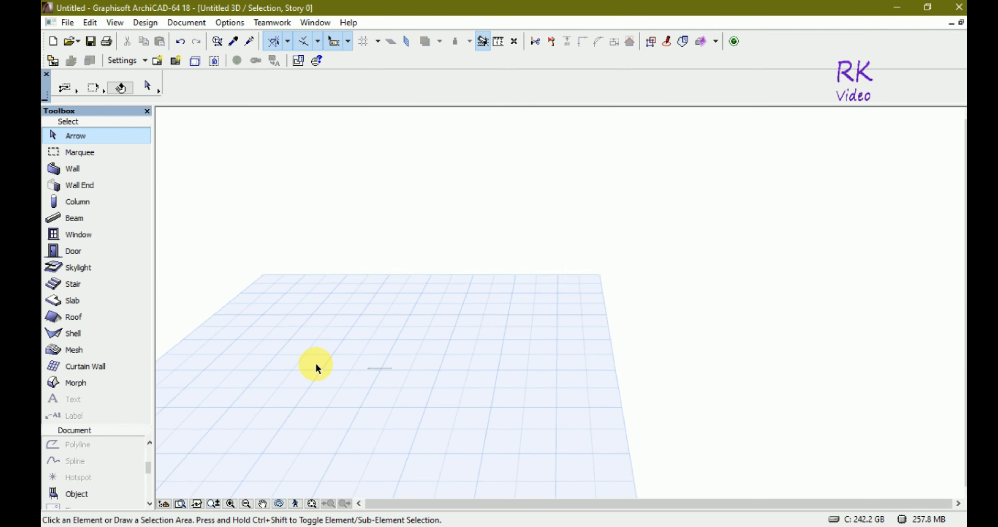
scroll(328, 385, "up", 5)
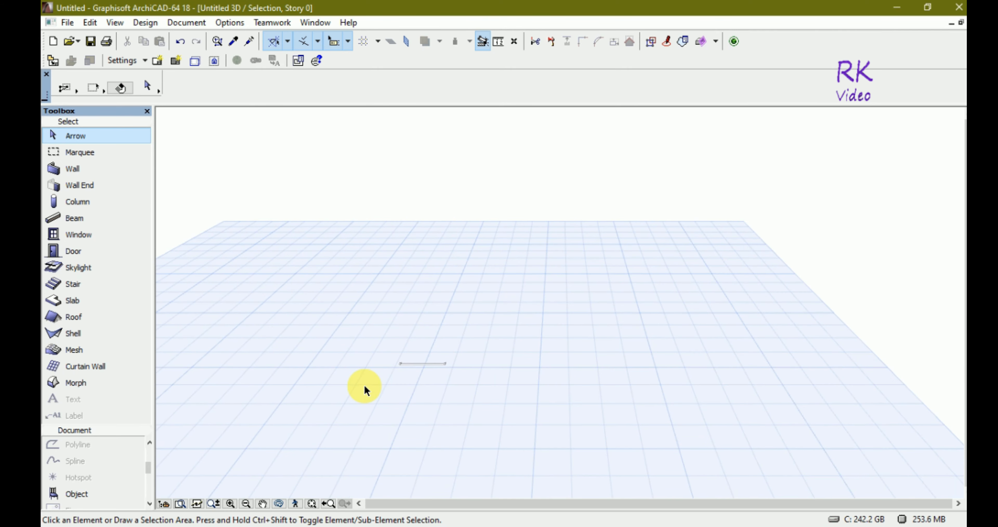
scroll(399, 377, "up", 4)
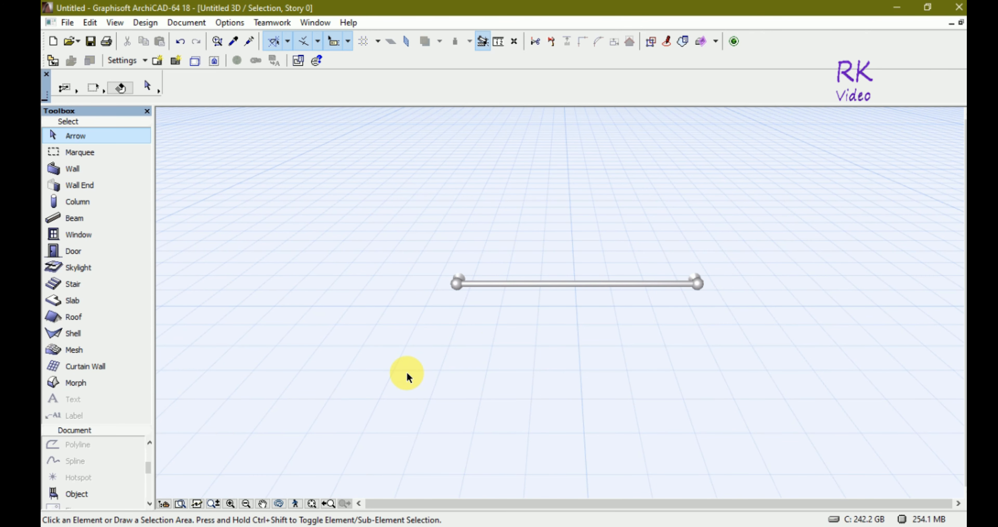
scroll(604, 298, "up", 3)
scroll(695, 336, "down", 4)
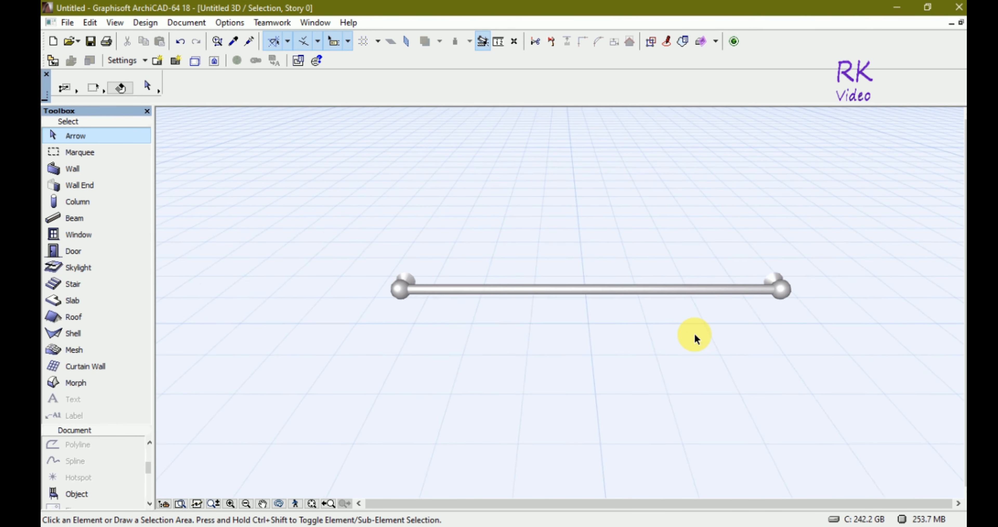
scroll(617, 307, "up", 4)
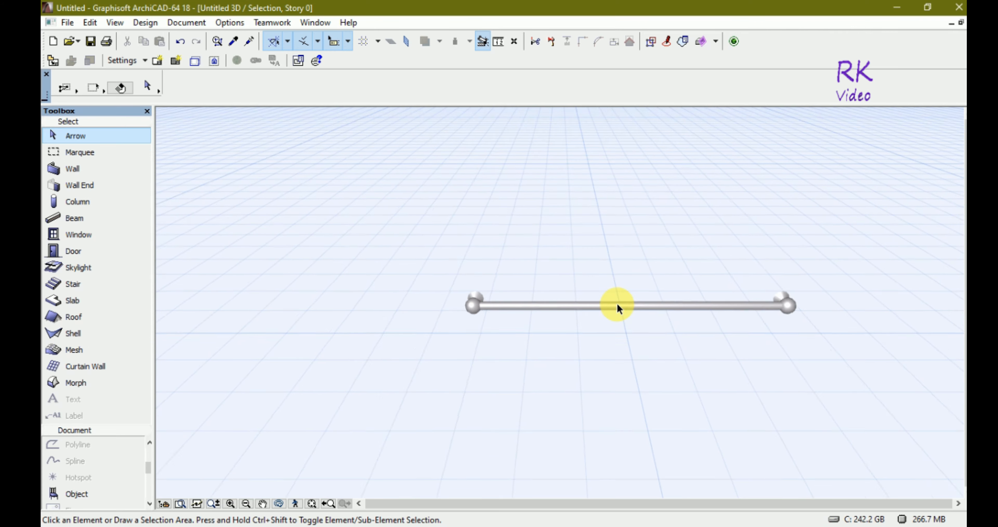
scroll(617, 305, "up", 2)
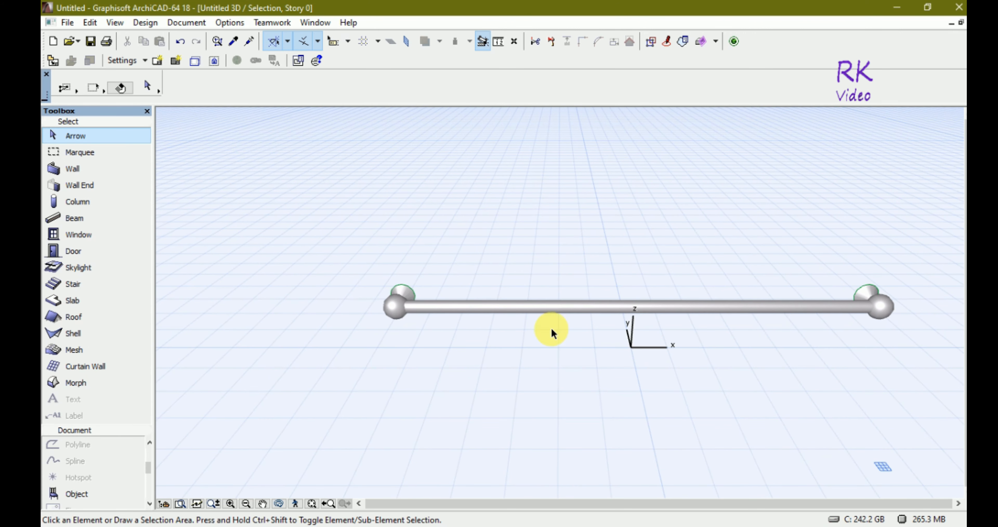
Orbit around the towel rack in 3D to examine its bar and end mounts from several angles.
key("o")
left_click_drag(725, 244, 635, 282)
scroll(372, 292, "down", 3)
scroll(414, 288, "up", 3)
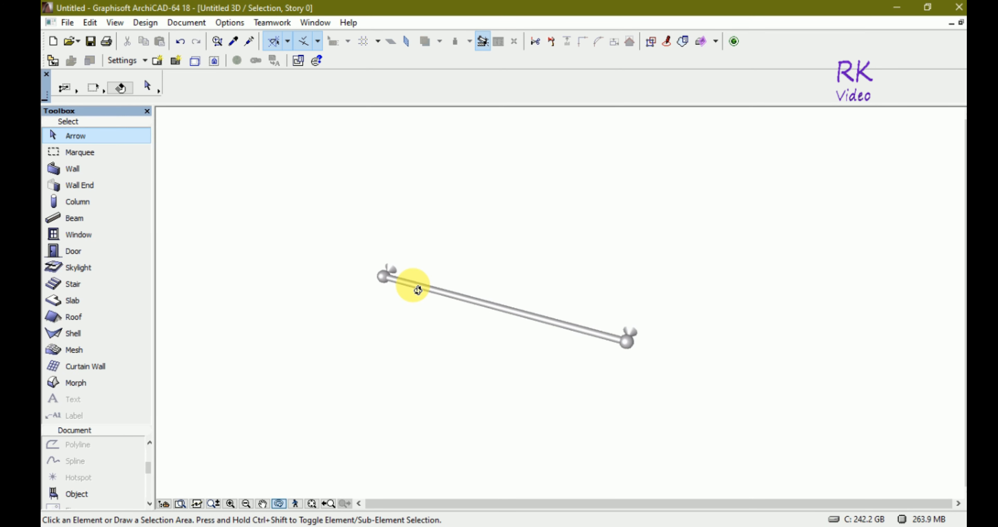
left_click_drag(646, 385, 265, 345)
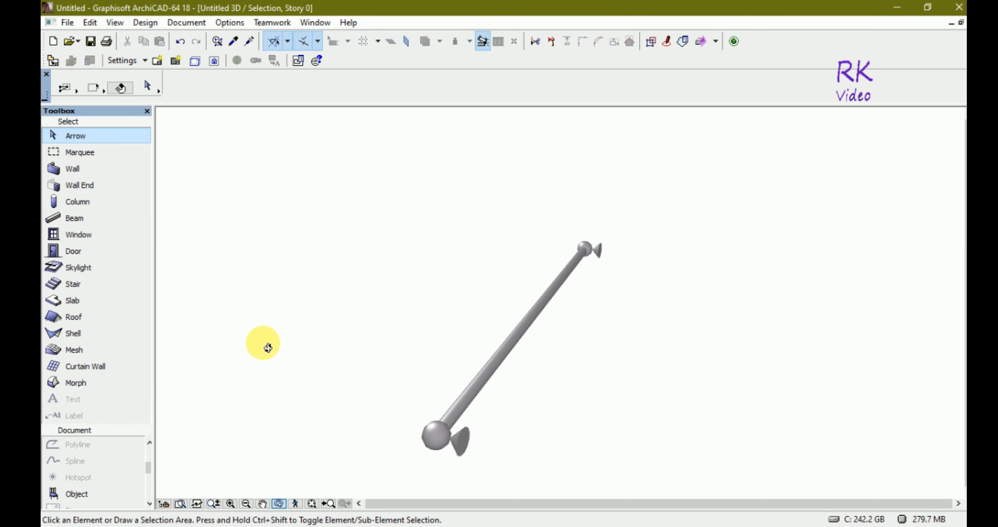
left_click_drag(595, 338, 556, 379)
left_click(557, 379)
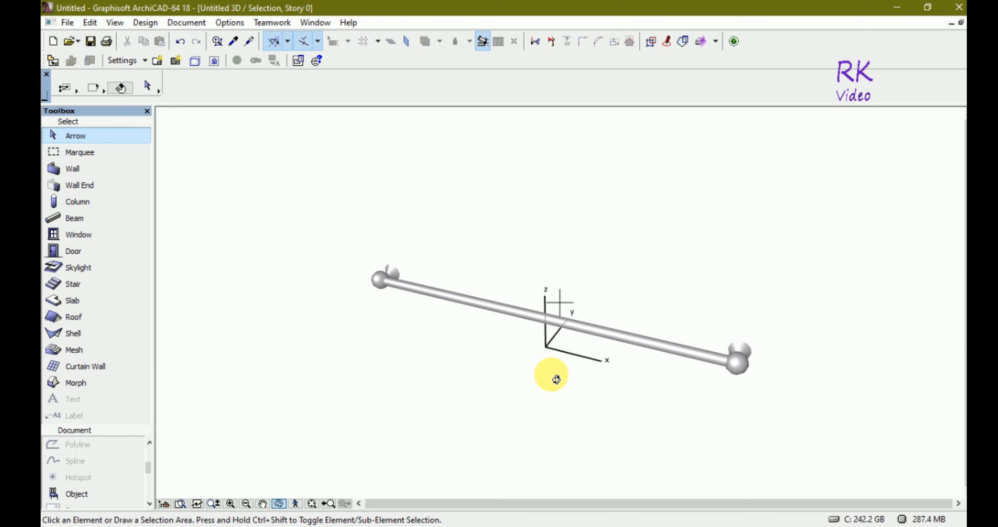
key("Escape")
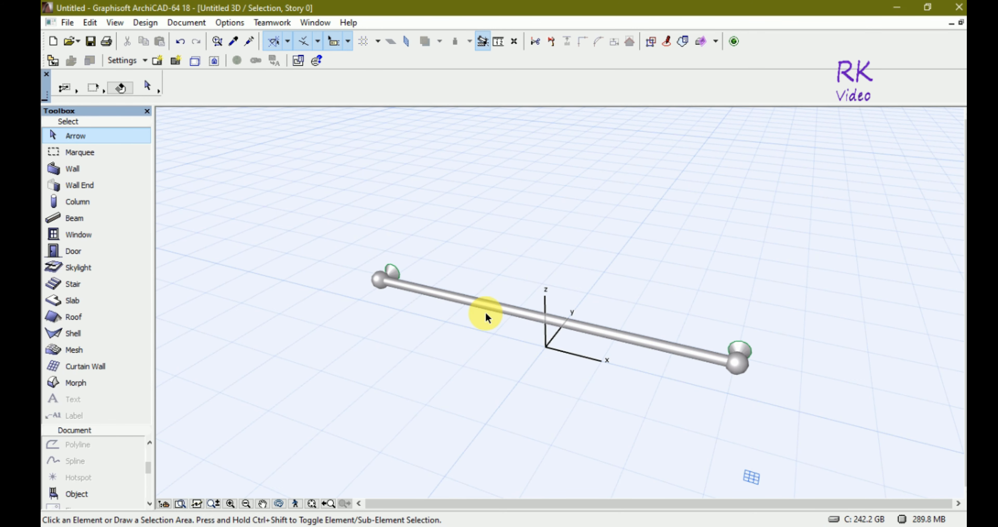
Return to the ground floor plan and look over the commands available for the selected towel rack.
key("F2")
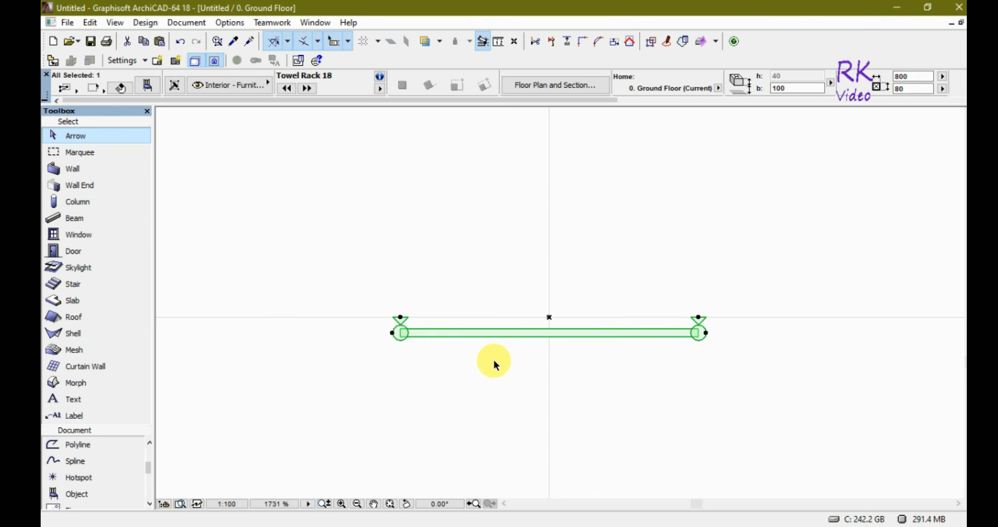
right_click(478, 336)
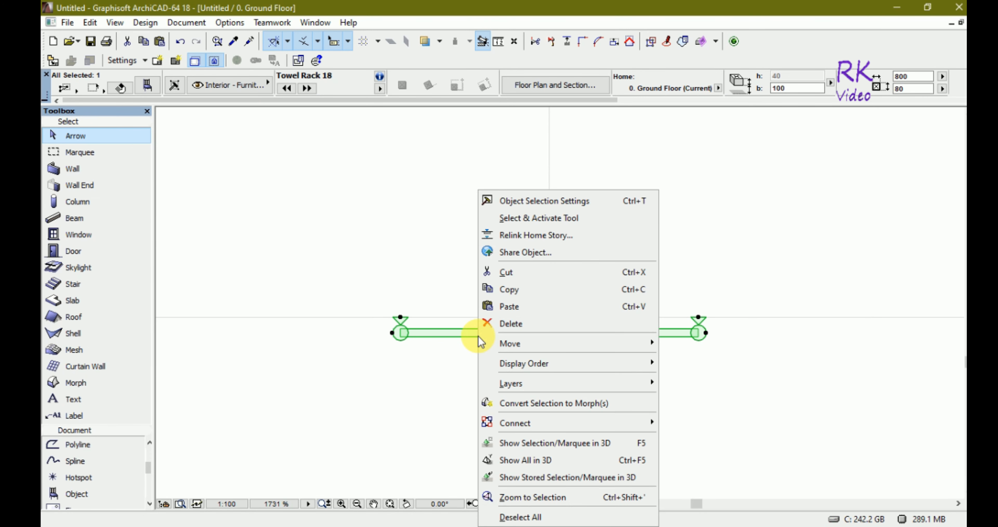
left_click(453, 277)
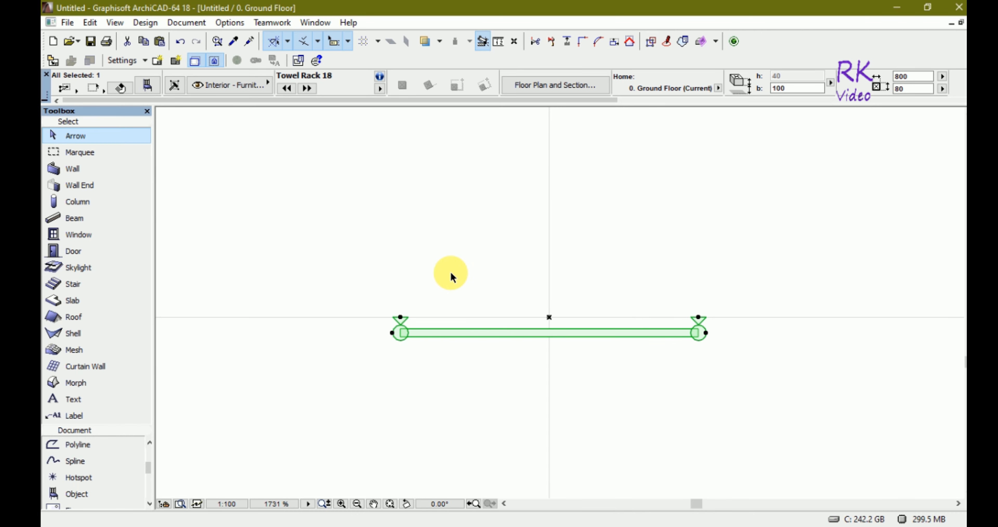
left_click(400, 317)
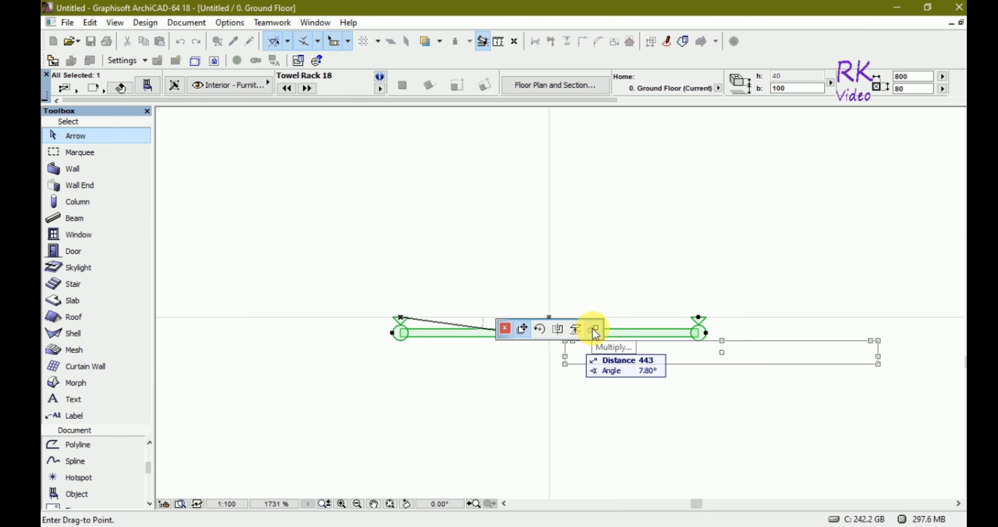
key("Escape")
key("Escape")
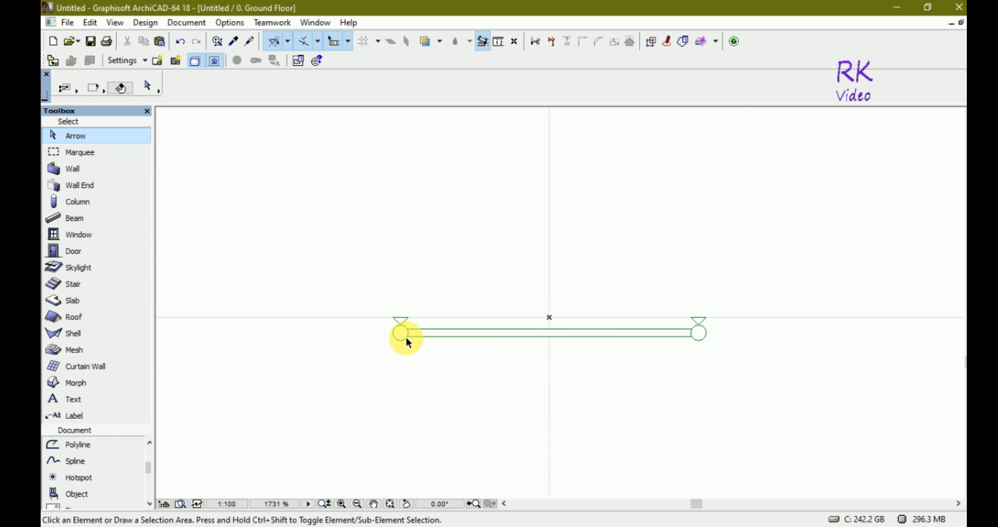
left_click(403, 363)
left_click(366, 266)
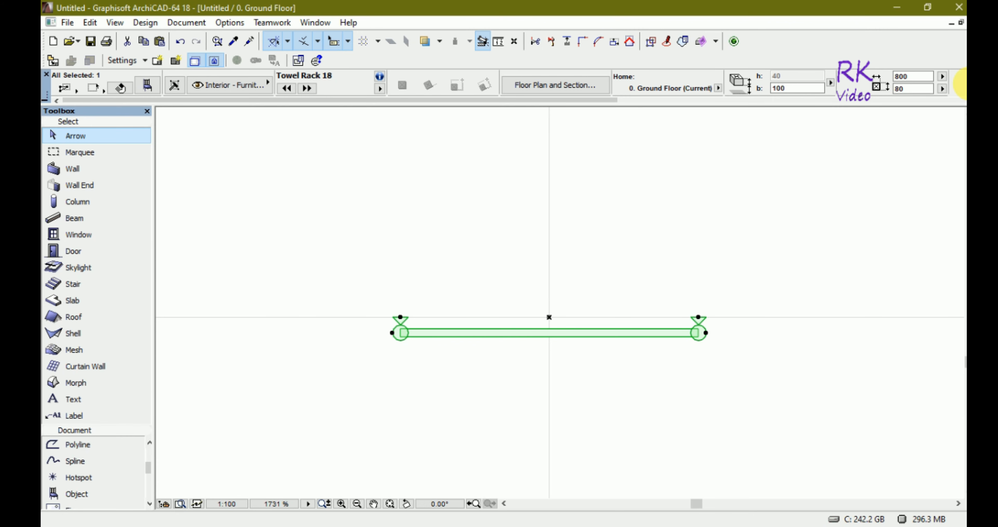
Turn the maximized floor plan and 3D views into floating windows and arrange them with the selected towel rack's plan framed in front.
left_click(962, 25)
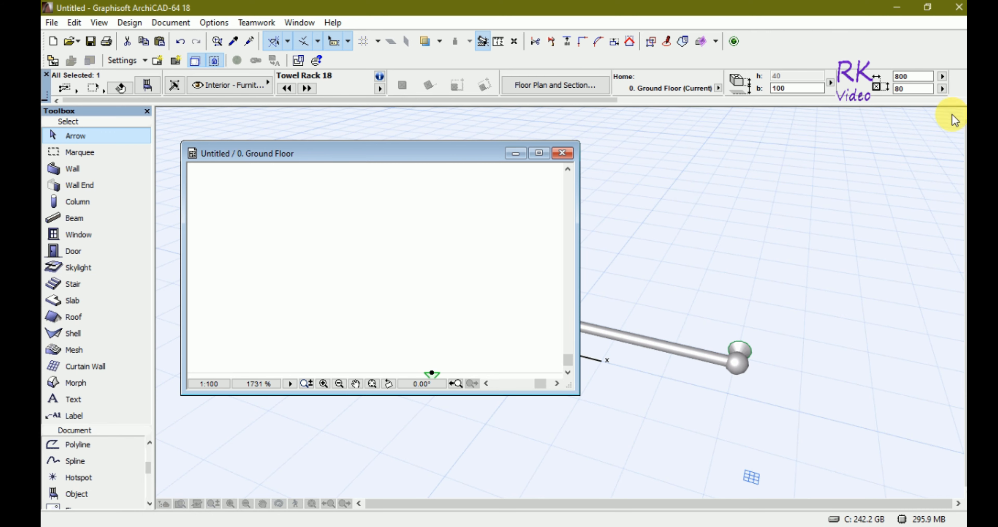
left_click(934, 170)
left_click(961, 22)
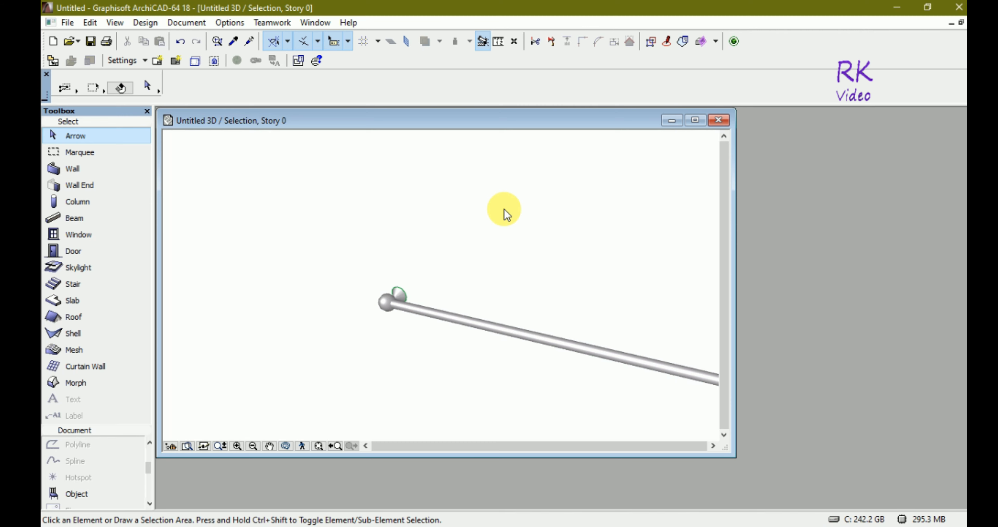
left_click_drag(491, 120, 440, 201)
left_click(407, 153)
scroll(305, 250, "down", 5)
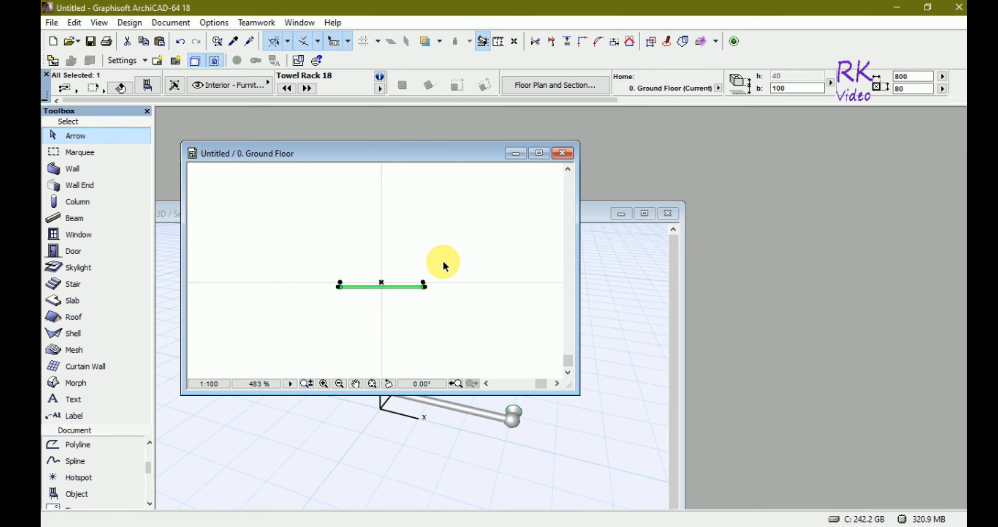
scroll(393, 296, "up", 5)
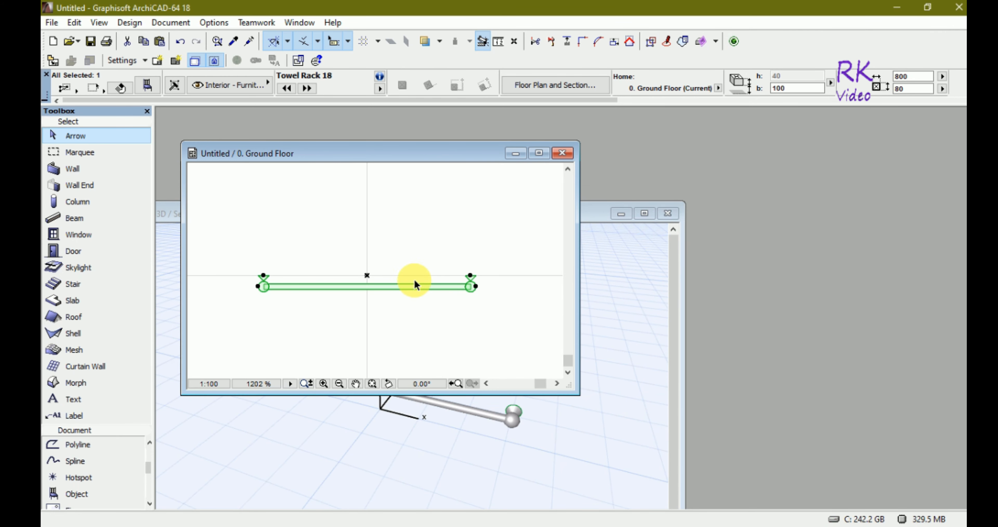
left_click_drag(440, 155, 424, 131)
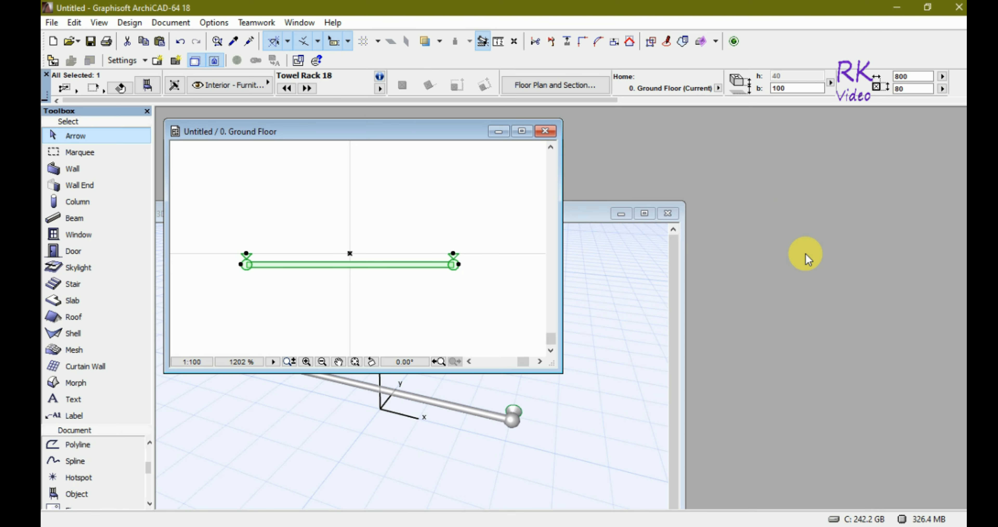
Create a new library object, place its editor window beside the floor plan and show its 3D script.
left_click(53, 24)
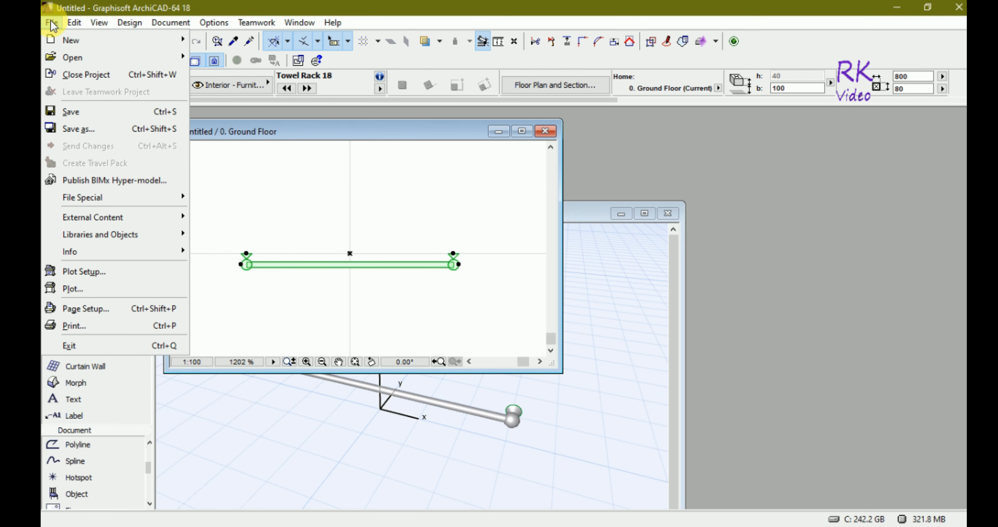
mouse_move(167, 234)
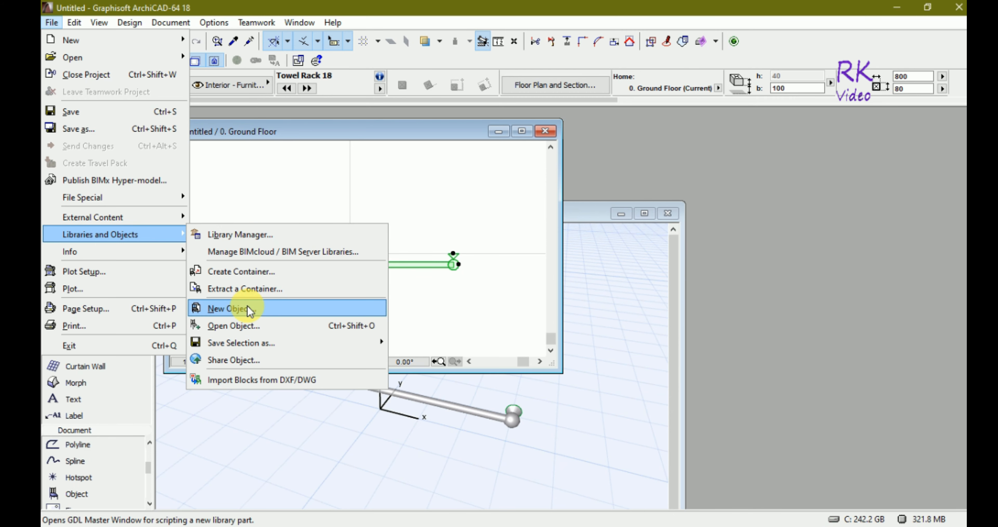
left_click(270, 309)
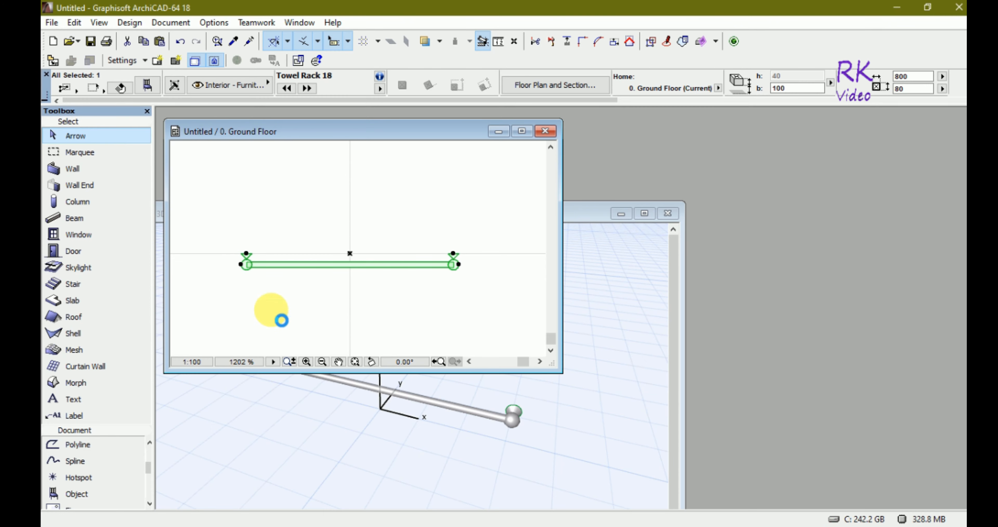
left_click_drag(198, 122, 625, 123)
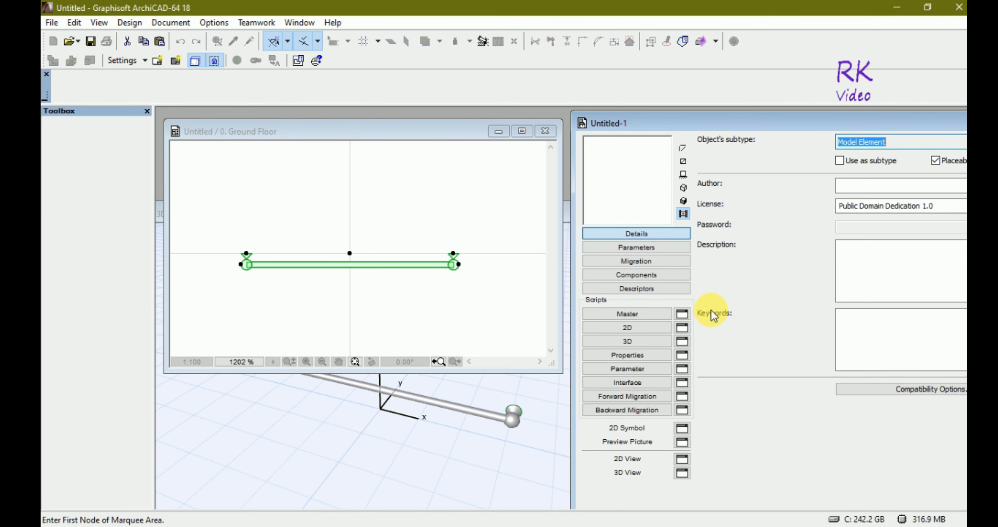
left_click(654, 342)
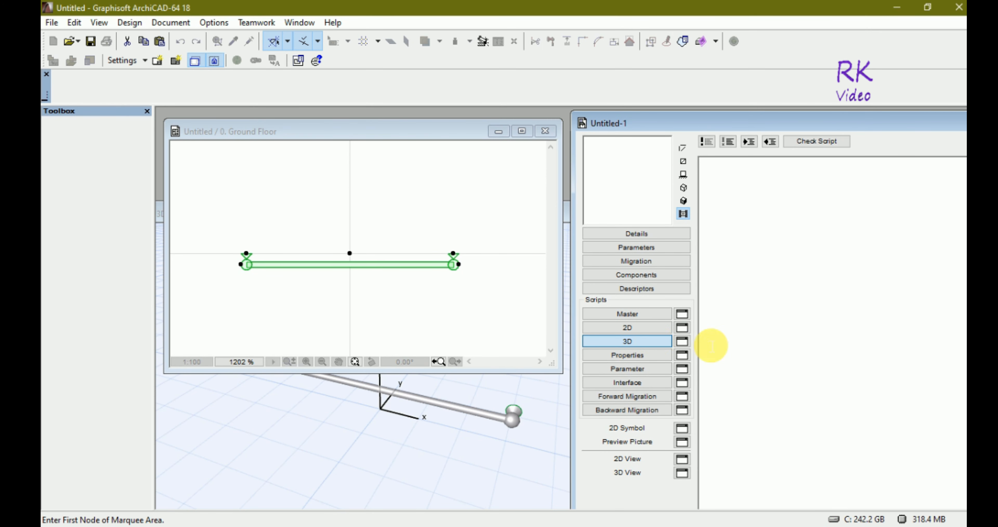
Transfer the towel rack from the floor plan into the empty 3D script as GDL code and uncover the script window.
left_click(282, 131)
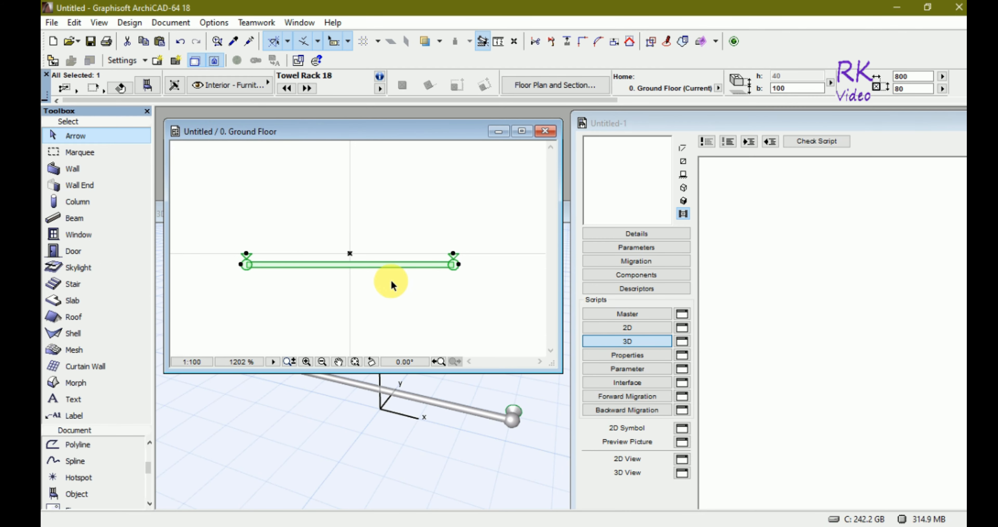
left_click(247, 254)
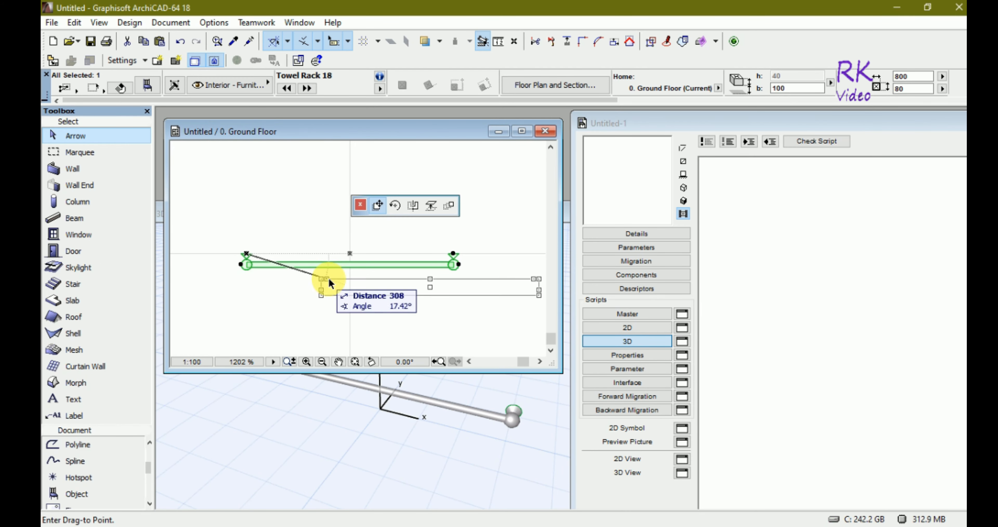
left_click(794, 341)
left_click_drag(893, 123, 489, 122)
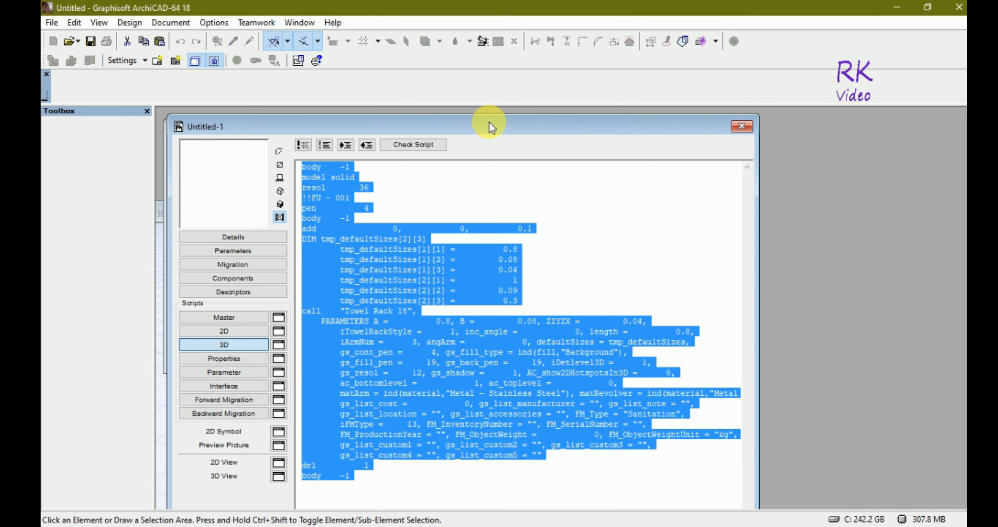
left_click(374, 484)
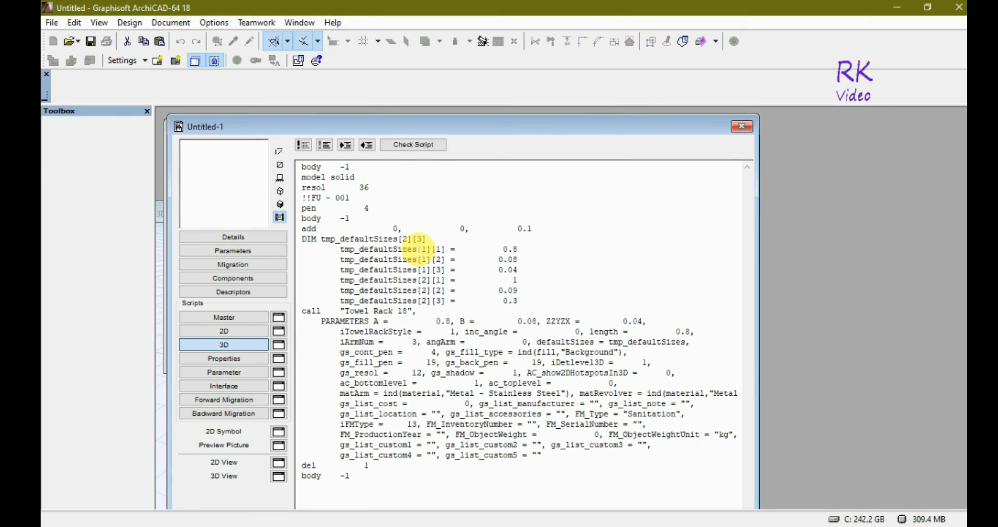
Delete the opening "body -1" and "model solid" lines and the "!!FU - 001" comment from the 3D script.
left_click_drag(368, 181, 294, 173)
key("Delete")
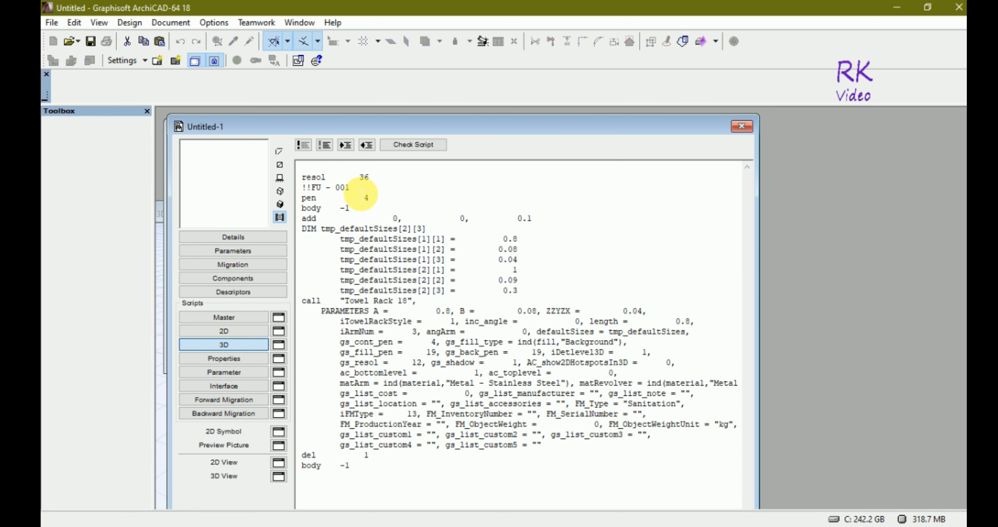
left_click_drag(358, 190, 305, 189)
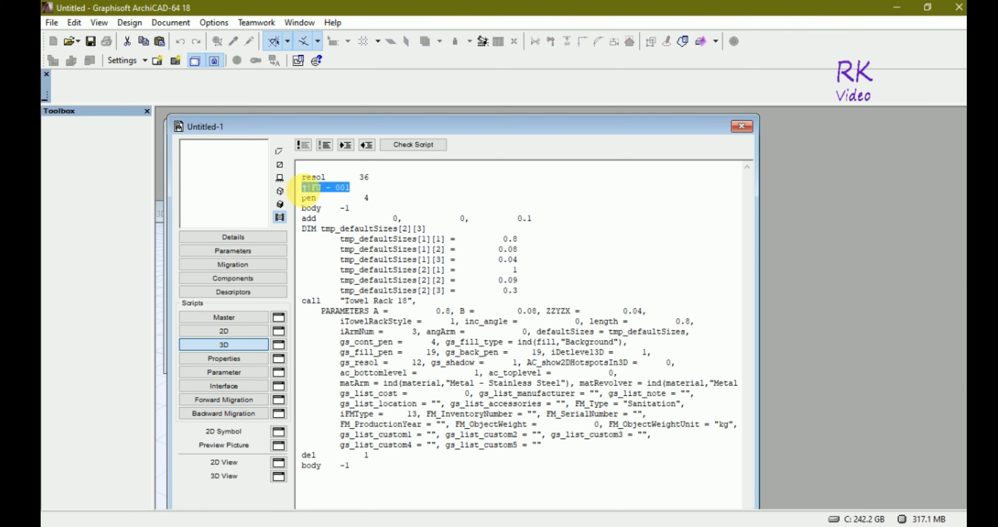
key("Delete")
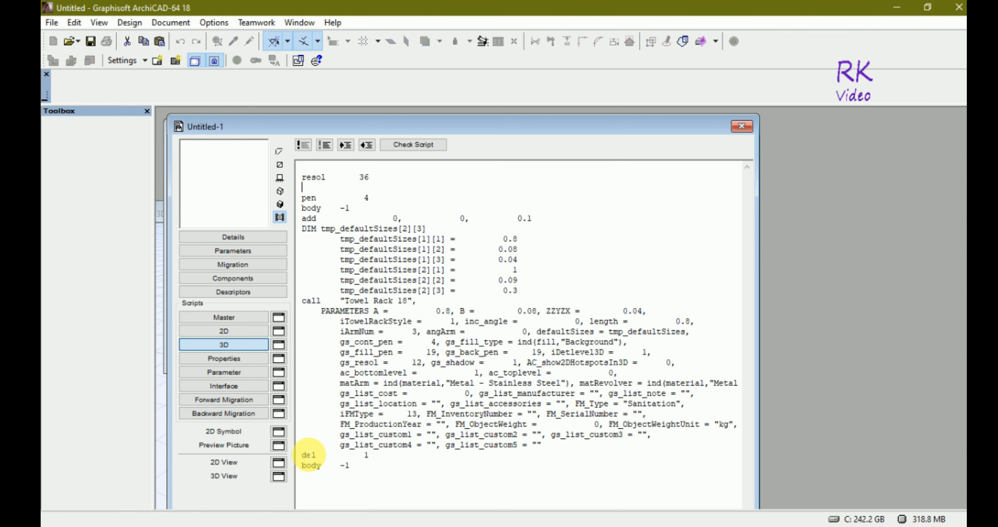
Preview the scripted object in its 3D view, inspect the towel rack and close the preview.
left_click(278, 479)
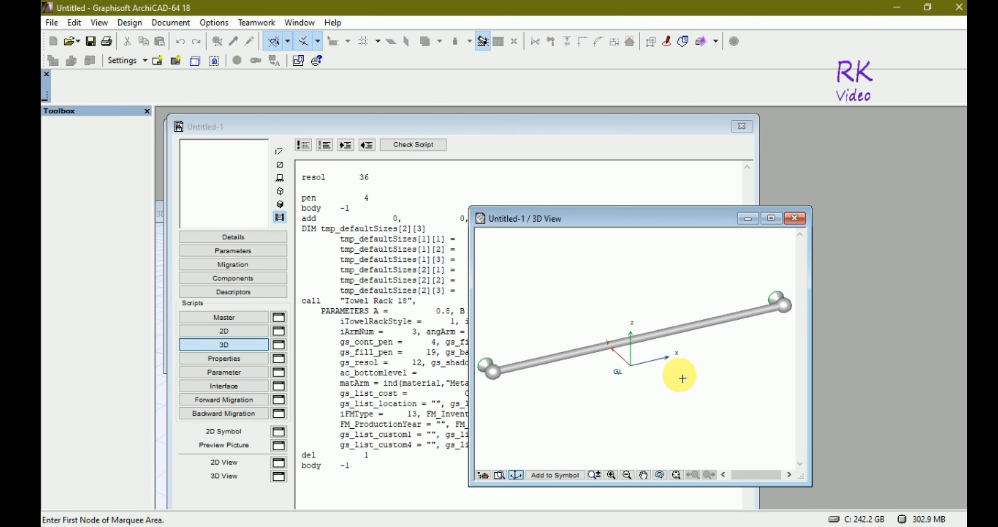
scroll(555, 374, "up", 5)
scroll(575, 350, "down", 5)
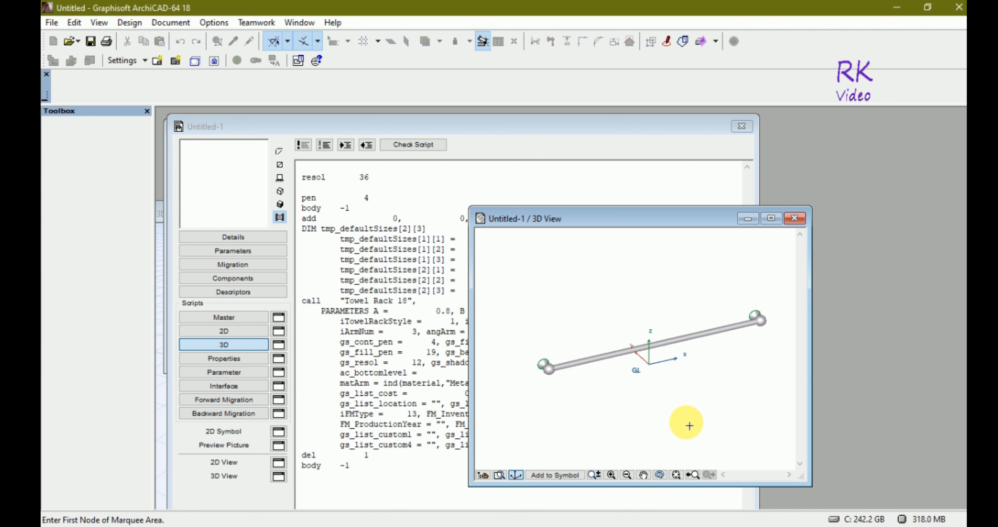
left_click(794, 219)
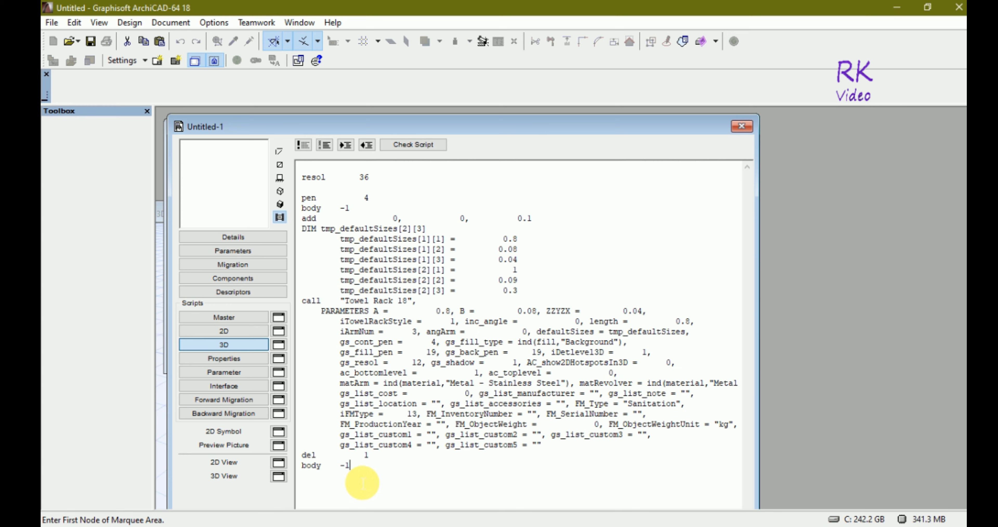
Replace the script's closing "del 1" and "body -1" lines with "del top" and check the object in its 3D view.
left_click_drag(357, 472, 296, 461)
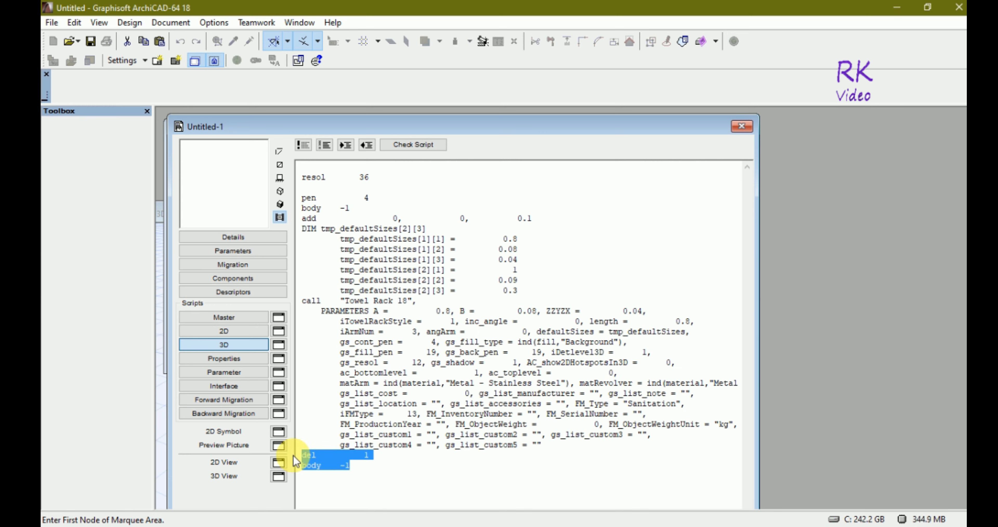
key("Delete")
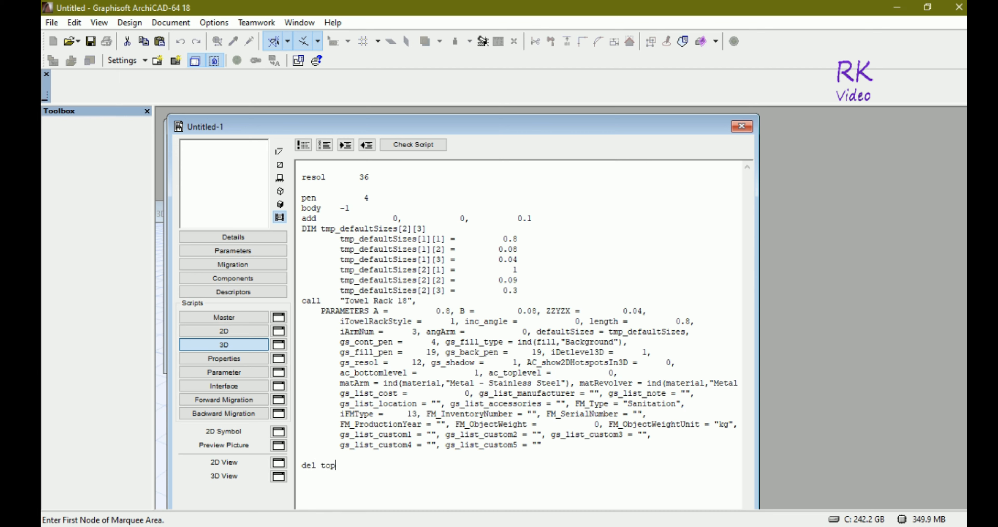
left_click(280, 480)
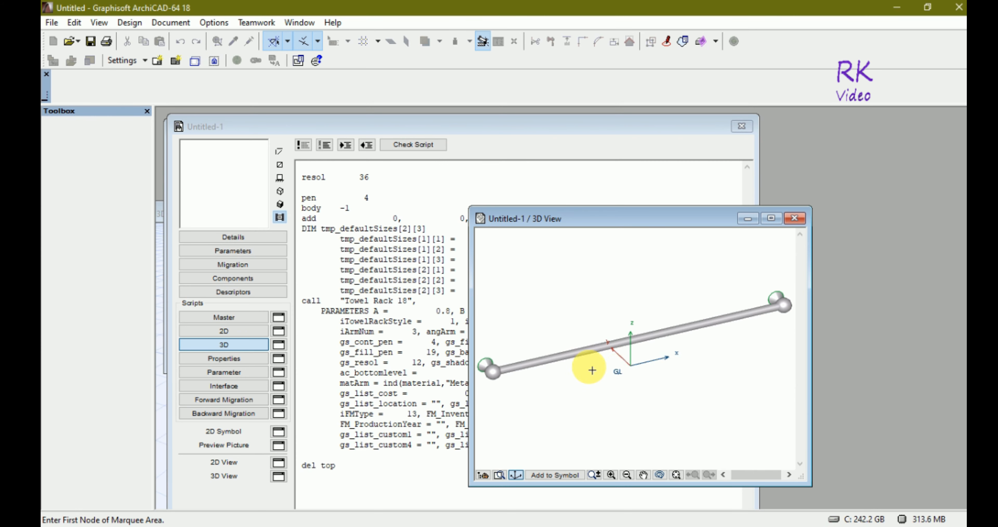
scroll(663, 381, "down", 1)
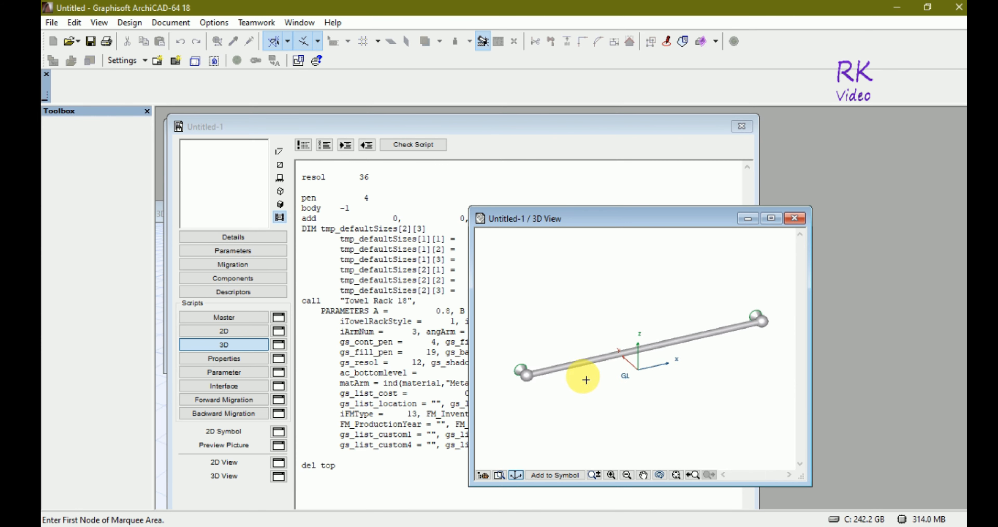
left_click(794, 218)
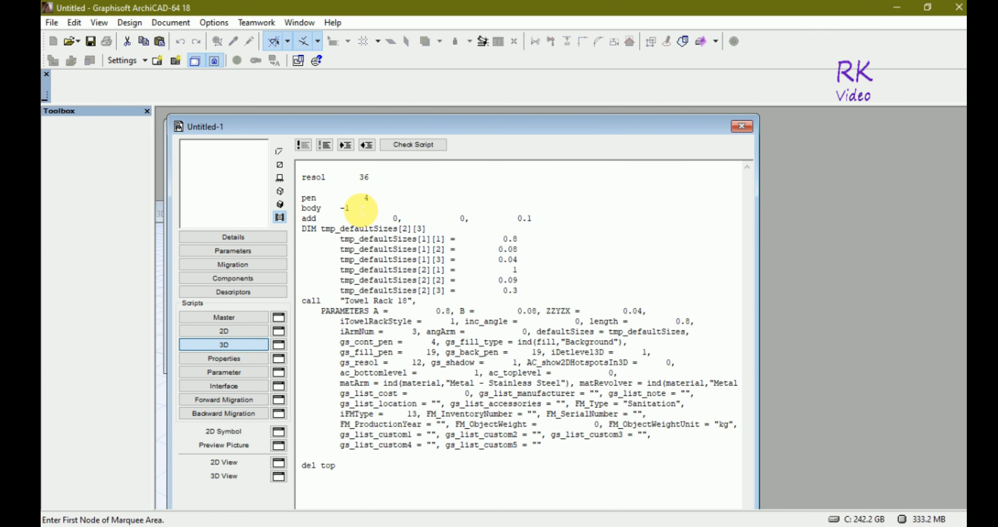
Delete the "pen 4" and "body -1" lines above the add command and preview the object in 3D.
left_click_drag(362, 209, 303, 203)
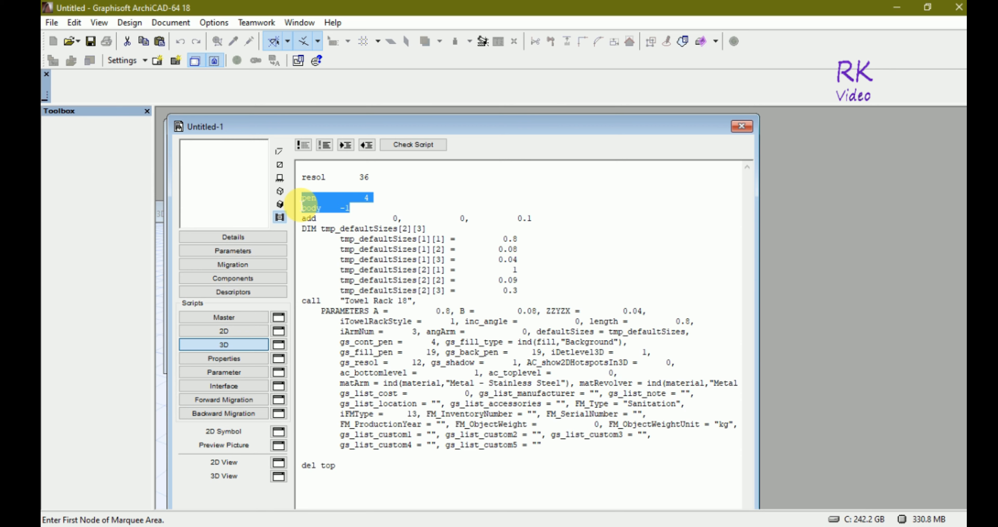
key("Delete")
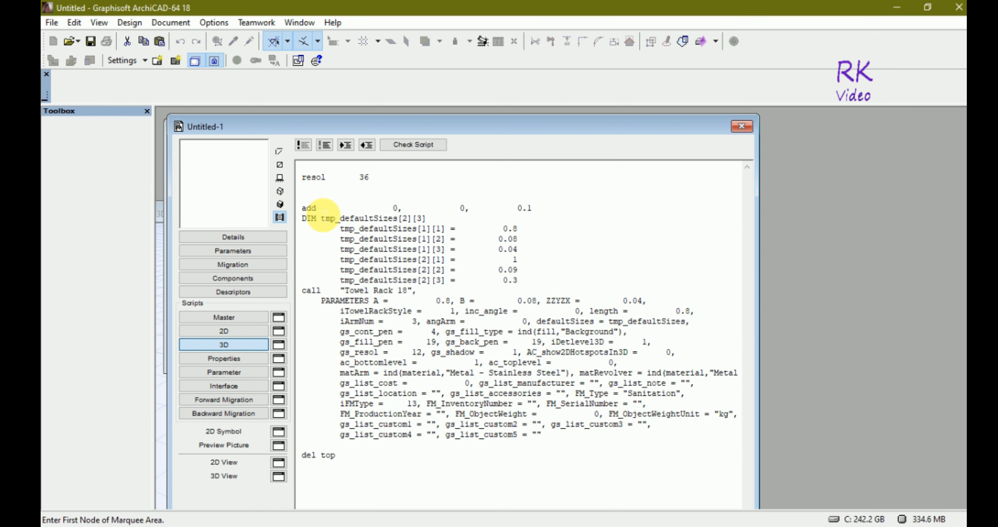
left_click(279, 476)
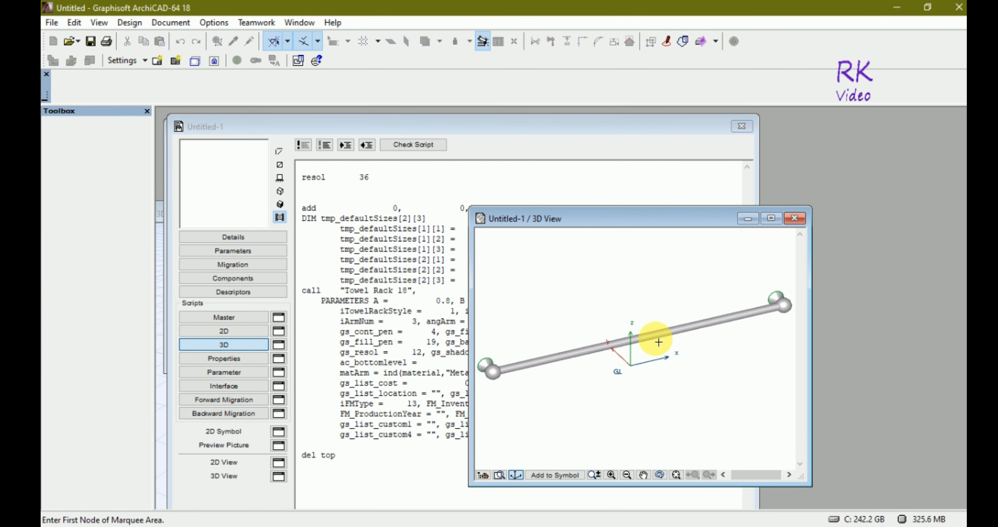
scroll(773, 358, "down", 1)
scroll(640, 345, "down", 2)
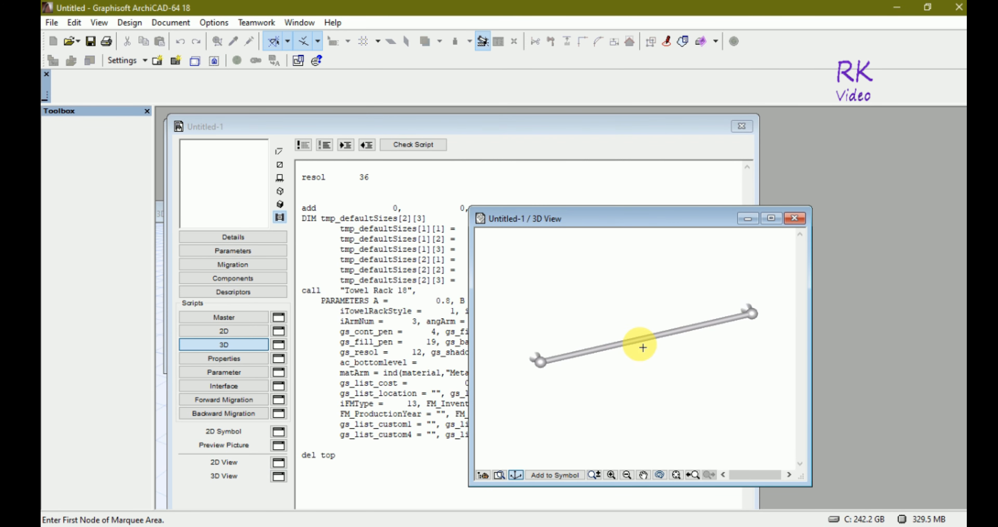
Rearrange the script editor and the object's 3D view so the towel rack preview is in front, alongside the script.
left_click_drag(600, 224, 761, 237)
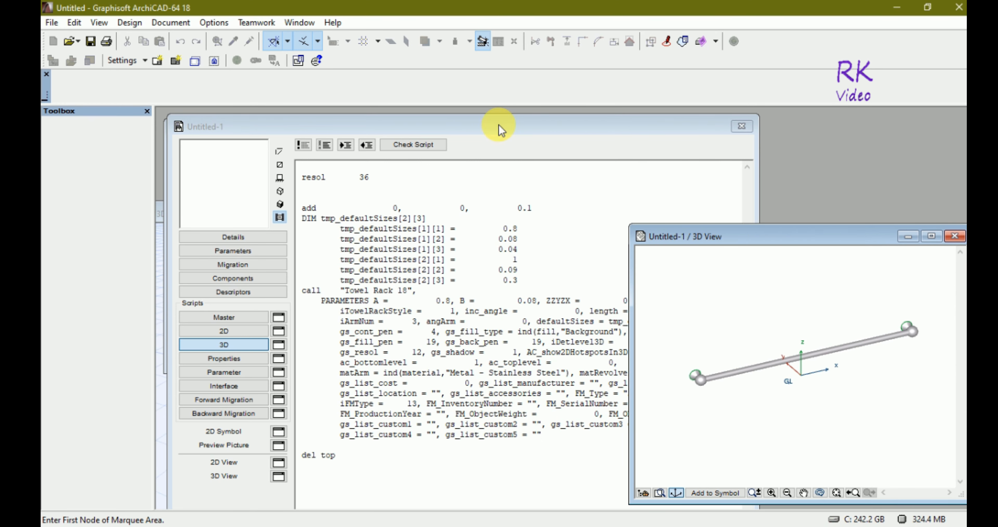
left_click_drag(492, 128, 546, 123)
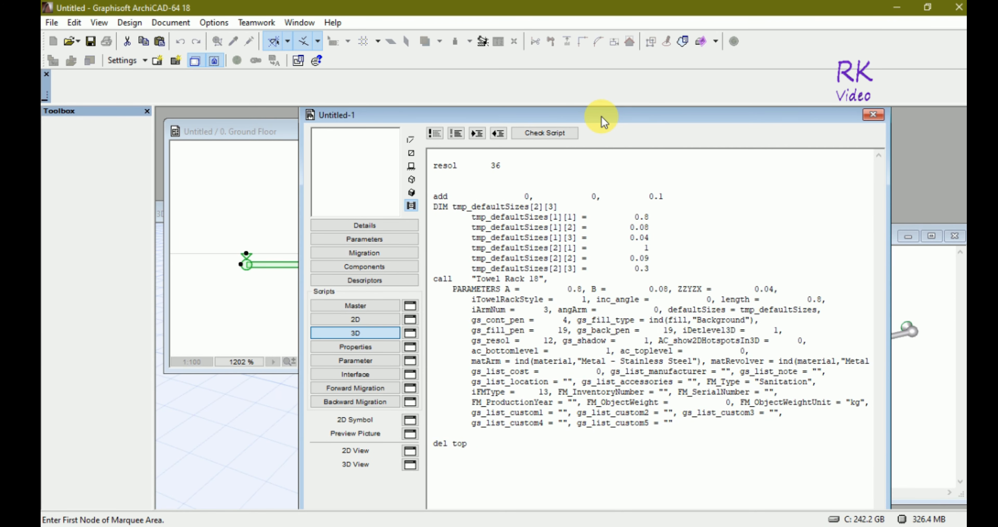
left_click(942, 290)
left_click_drag(856, 239, 385, 273)
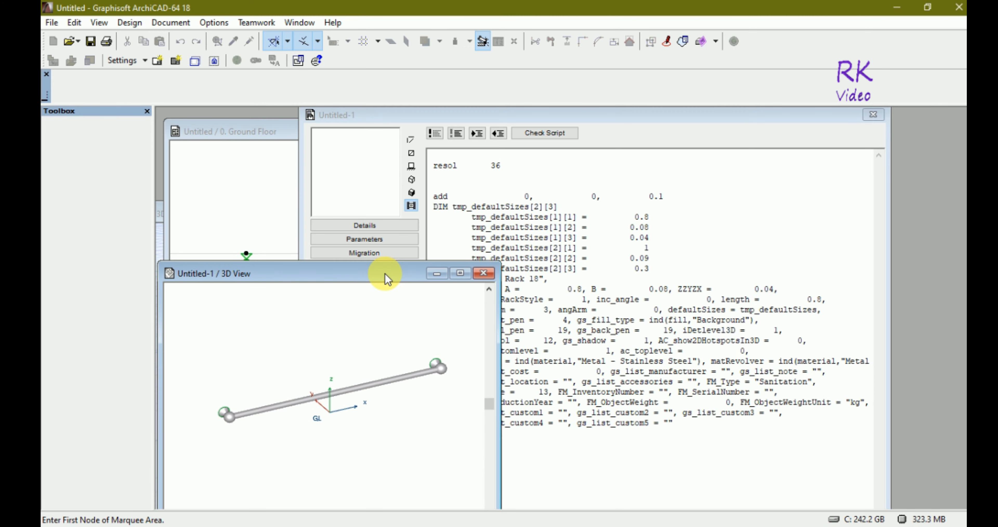
Move the script editor clear of the object's 3D view and show the towel rack as a 3D model in the editor's preview box.
left_click_drag(444, 114, 540, 115)
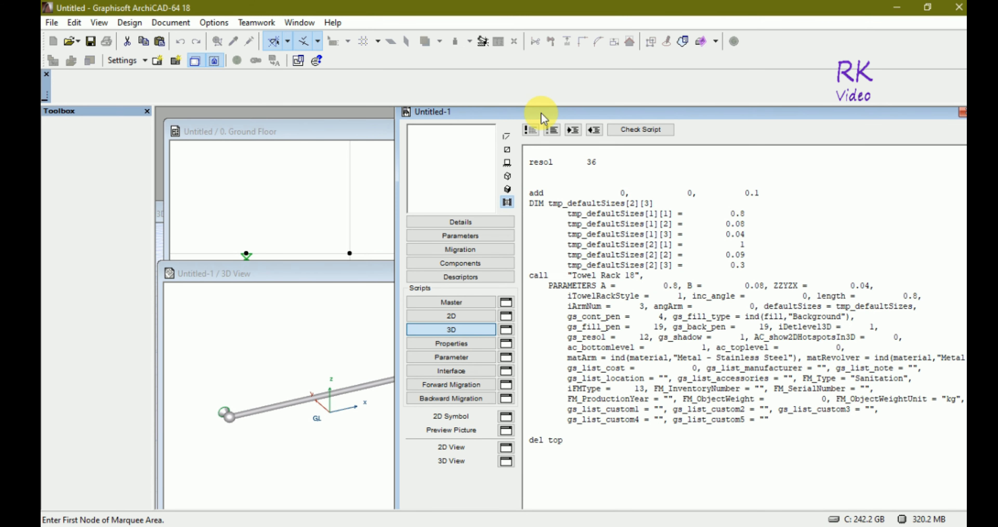
left_click(507, 188)
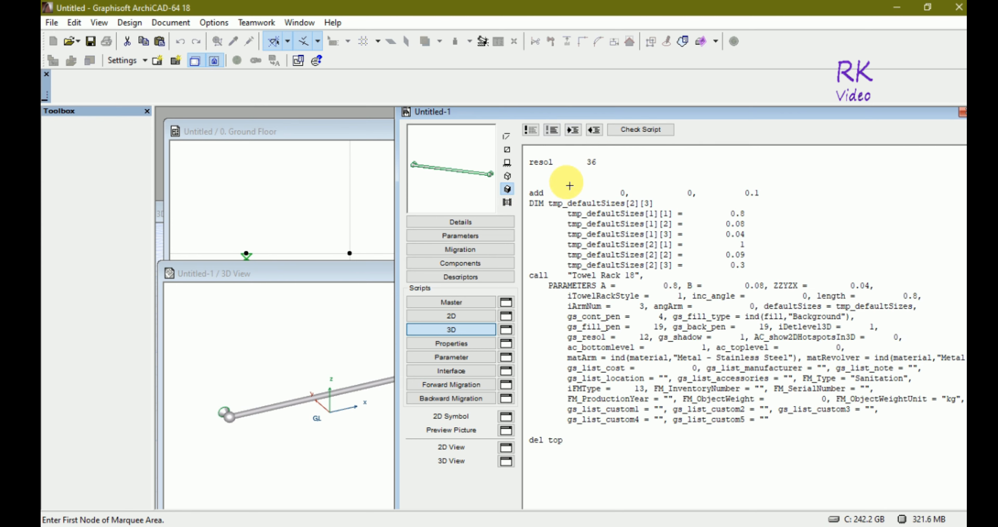
left_click(330, 273)
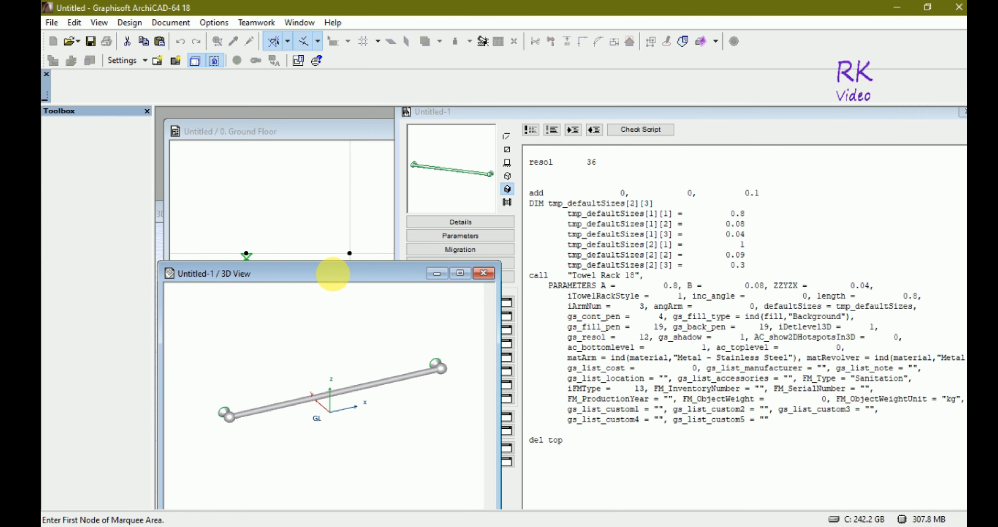
Arrange the ground floor plan above the object's 3D view so both show the towel rack.
left_click(330, 134)
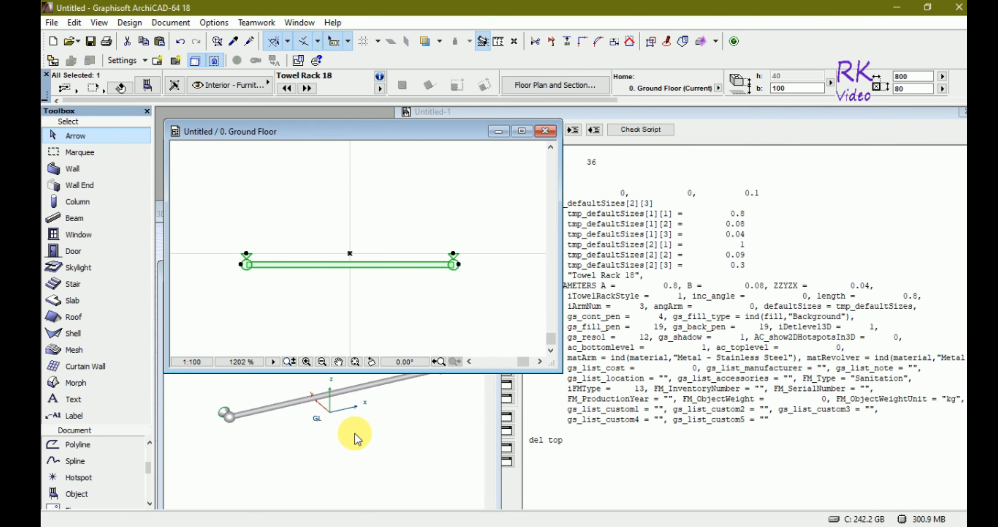
left_click_drag(360, 142, 351, 130)
left_click(346, 461)
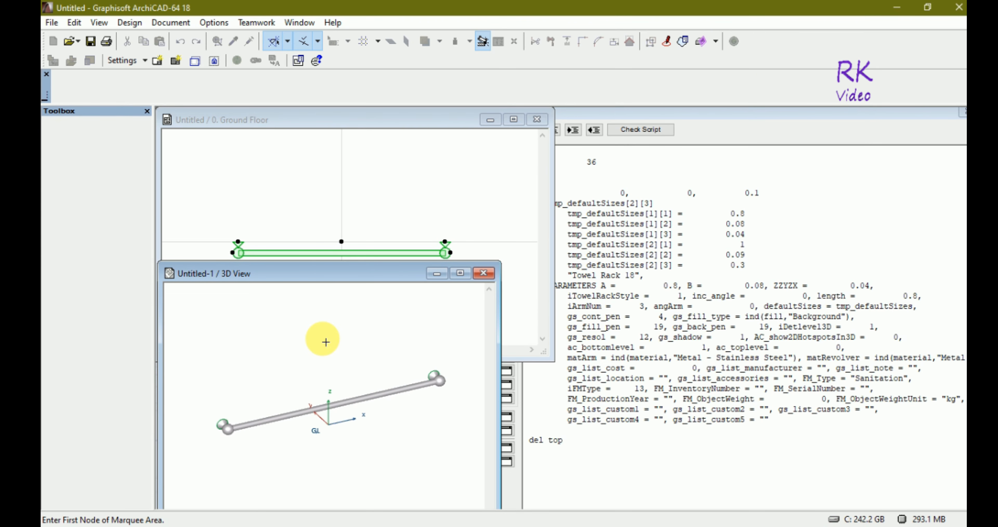
scroll(339, 352, "up", 1)
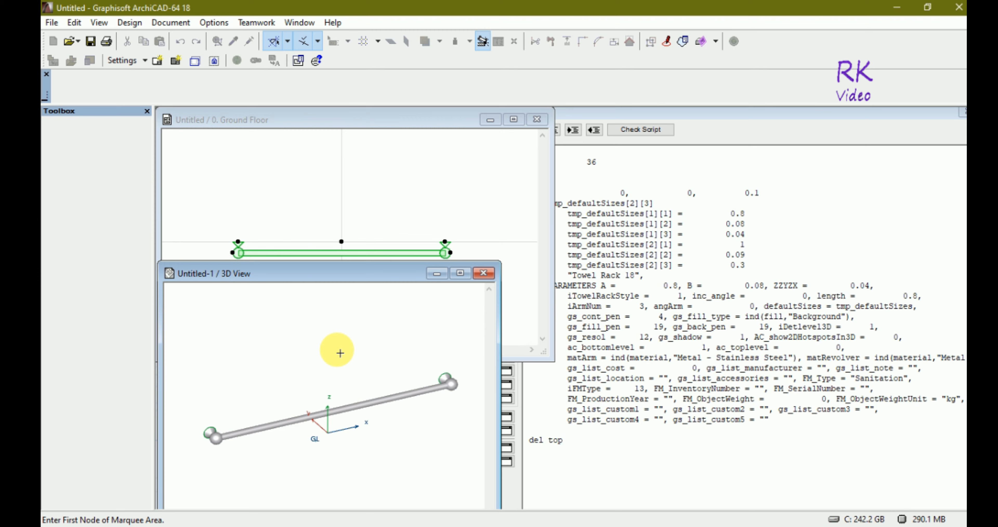
left_click_drag(345, 273, 346, 298)
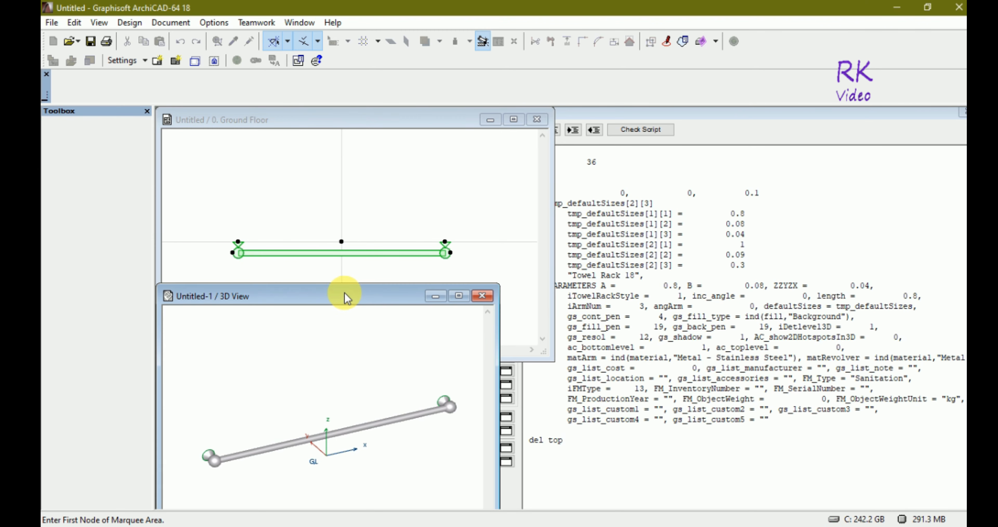
Deselect the towel rack on the ground floor plan and open the project's 3D window.
left_click(373, 162)
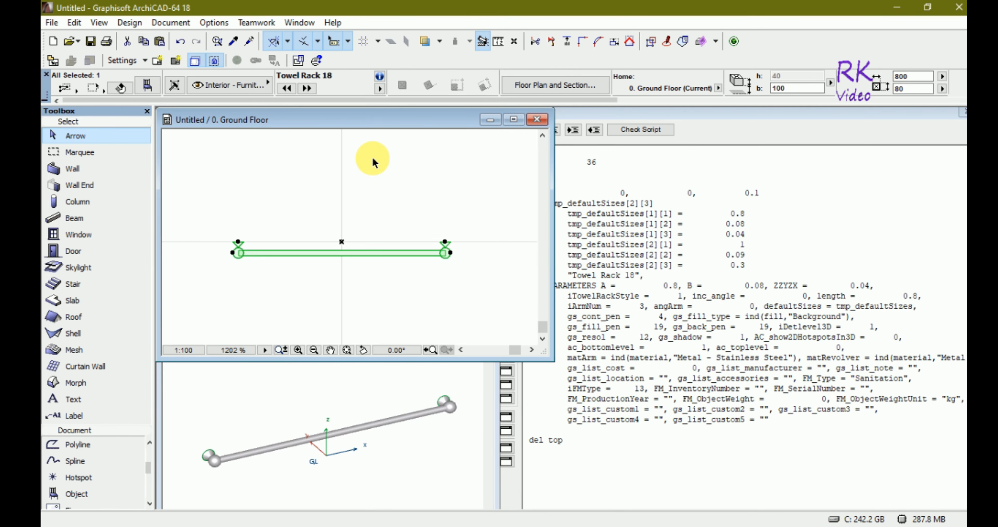
left_click(373, 161)
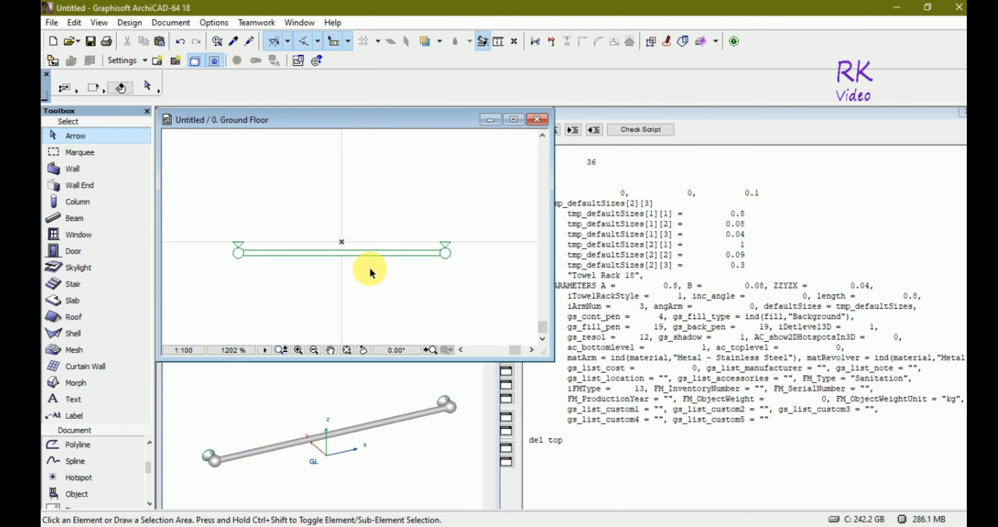
key("F3")
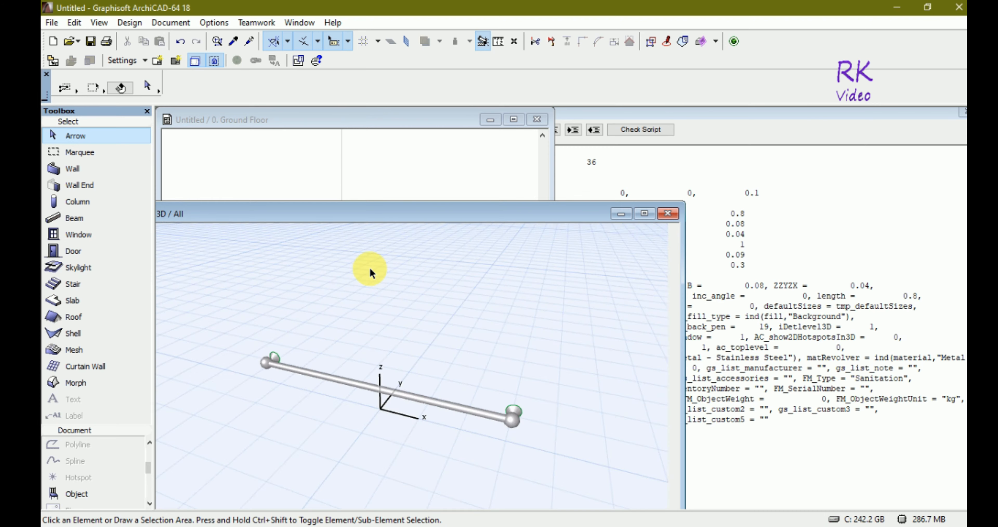
Shrink the project's 3D window and place it above the object's 3D view with the whole towel rack in sight.
left_click_drag(399, 210, 571, 159)
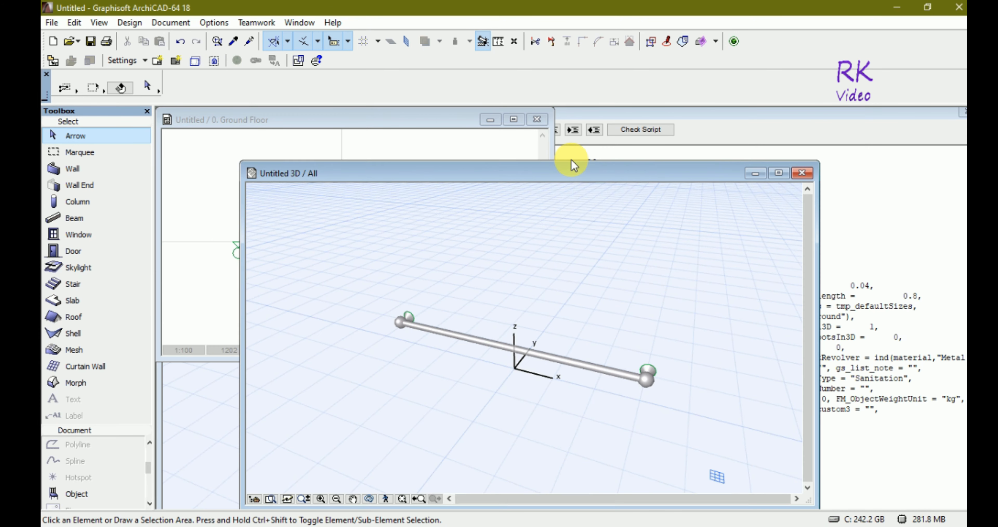
left_click_drag(284, 153, 531, 236)
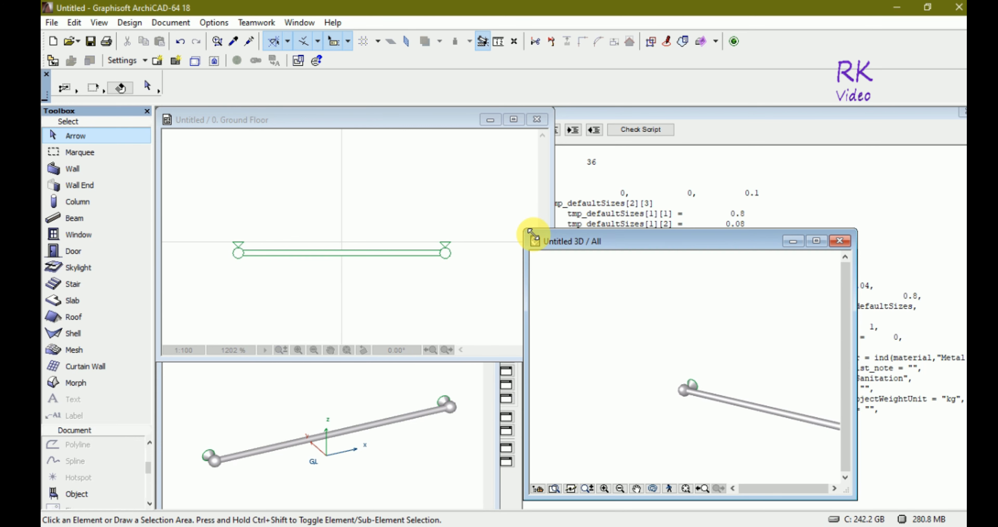
scroll(673, 374, "up", 2)
scroll(662, 363, "down", 4)
scroll(661, 363, "up", 3)
scroll(668, 378, "down", 2)
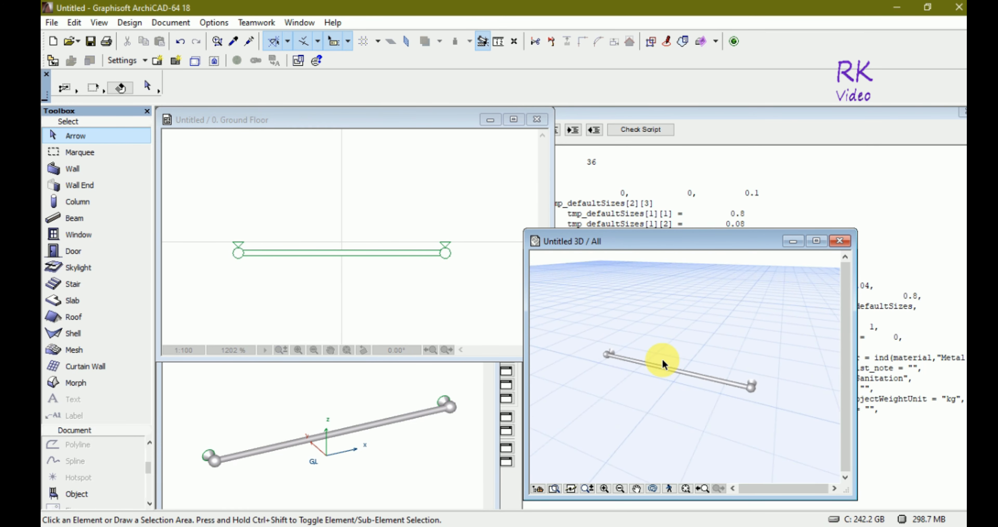
left_click_drag(721, 240, 351, 121)
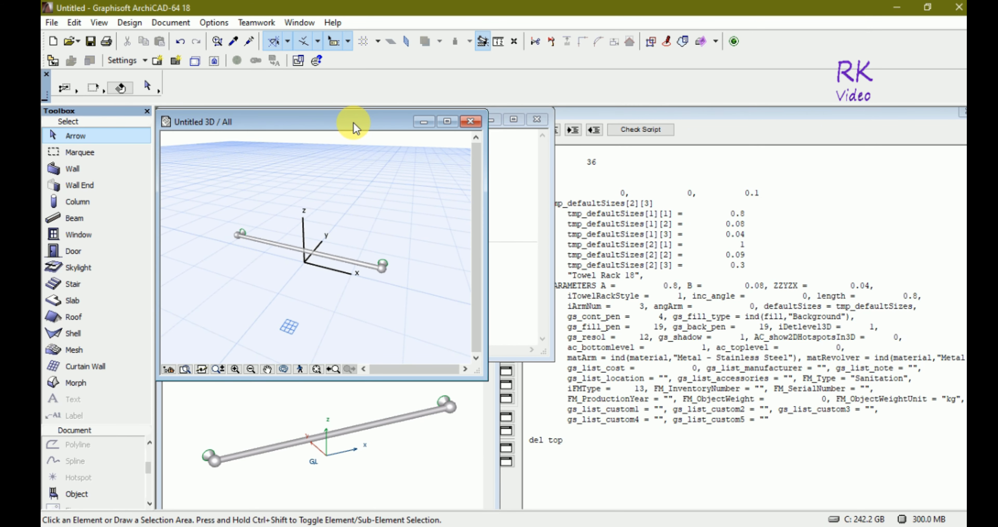
left_click_drag(491, 226, 529, 222)
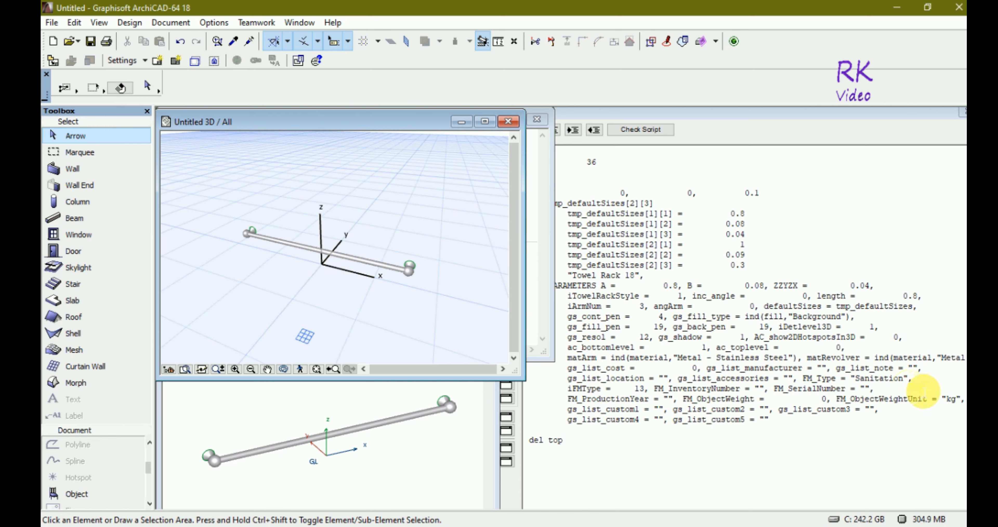
Move the ground floor plan window below the script text and frame the towel rack in it.
left_click(558, 250)
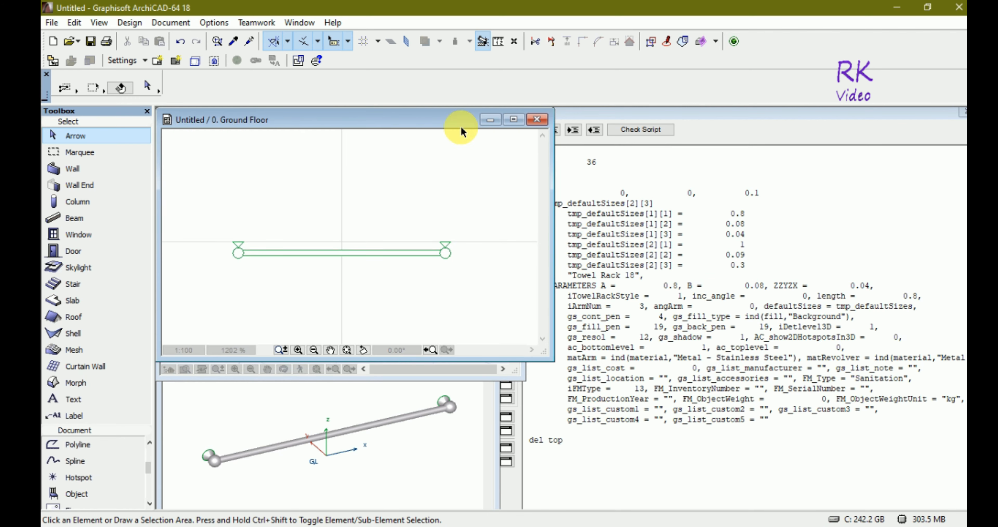
left_click_drag(374, 124, 791, 449)
scroll(720, 483, "down", 7)
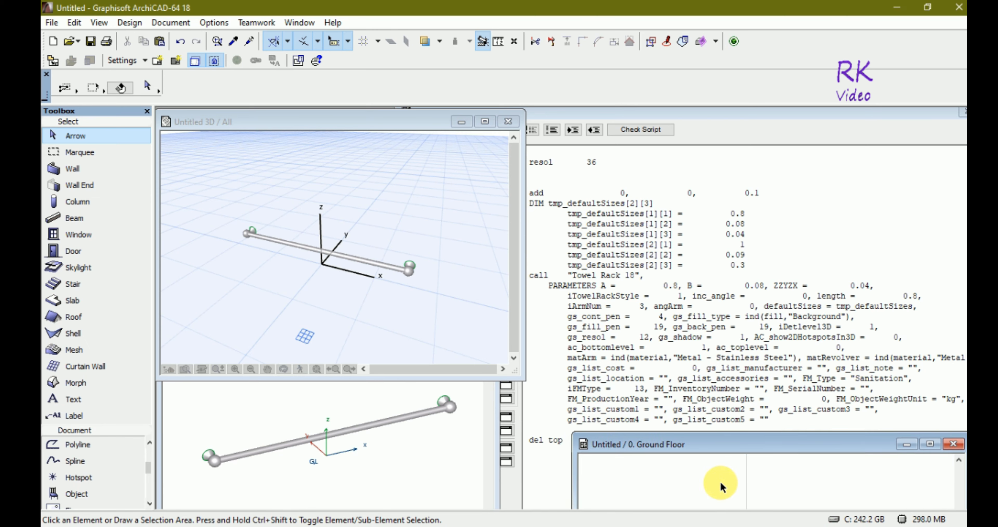
scroll(738, 499, "up", 2)
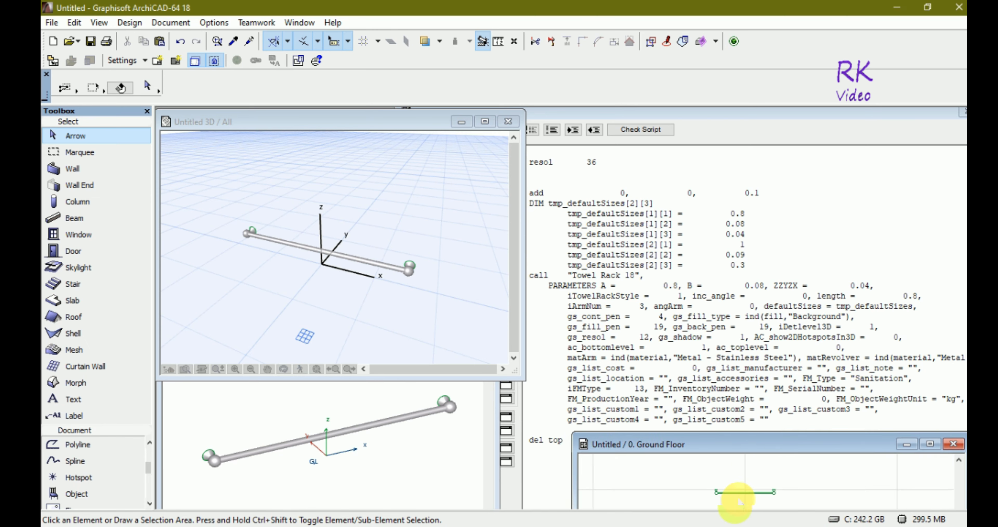
scroll(716, 491, "up", 3)
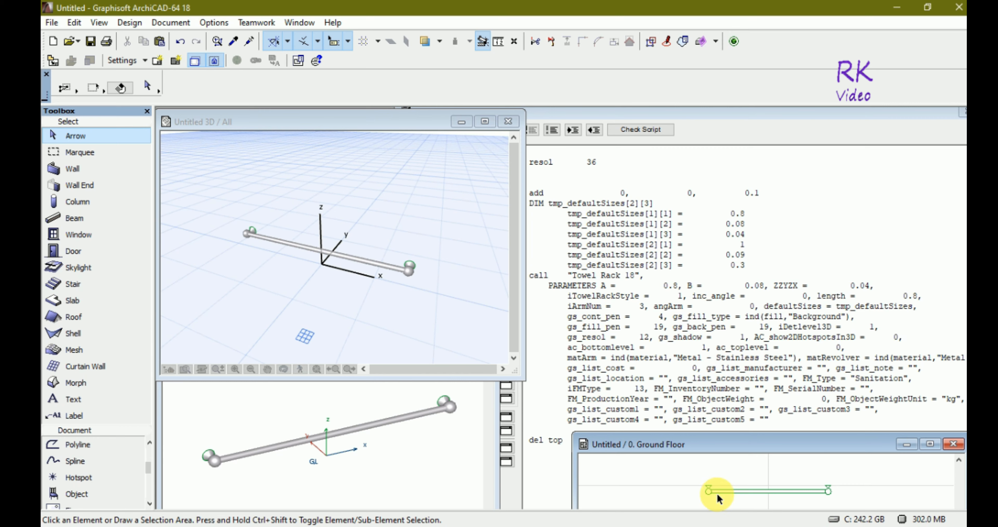
scroll(773, 503, "up", 1)
scroll(742, 484, "up", 3)
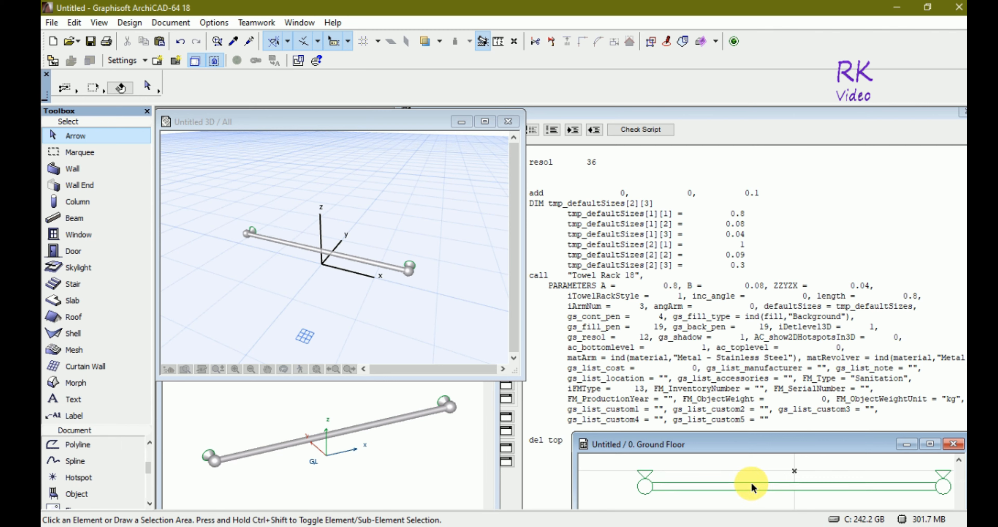
scroll(634, 477, "down", 1)
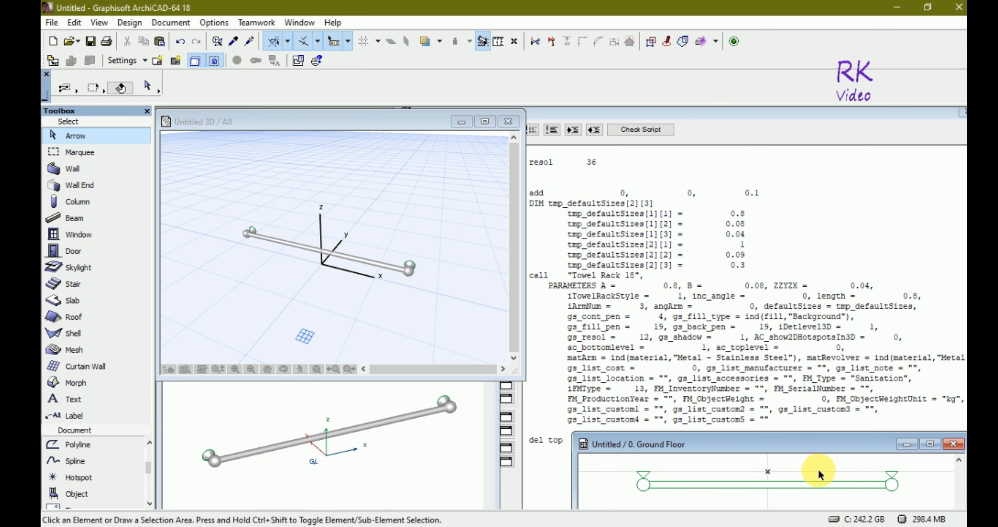
scroll(794, 477, "up", 1)
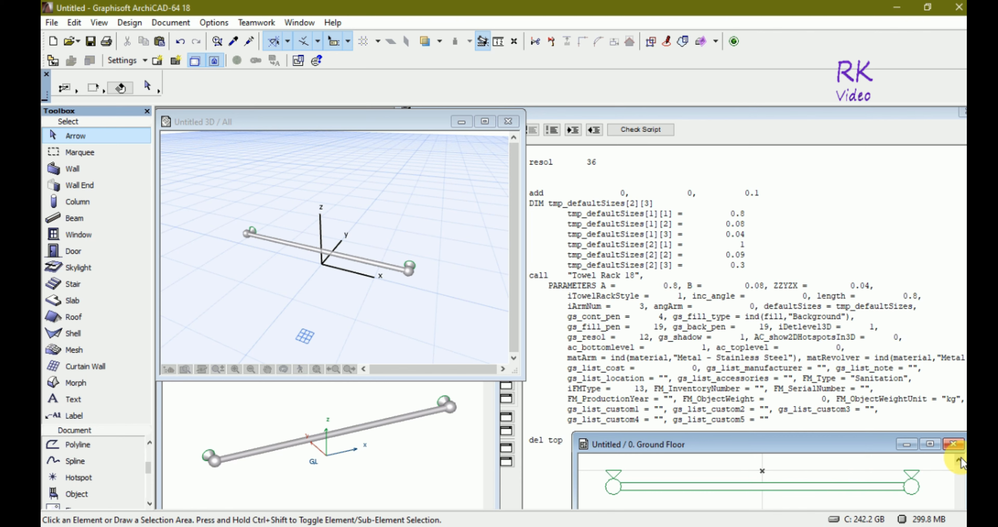
left_click_drag(792, 442, 801, 447)
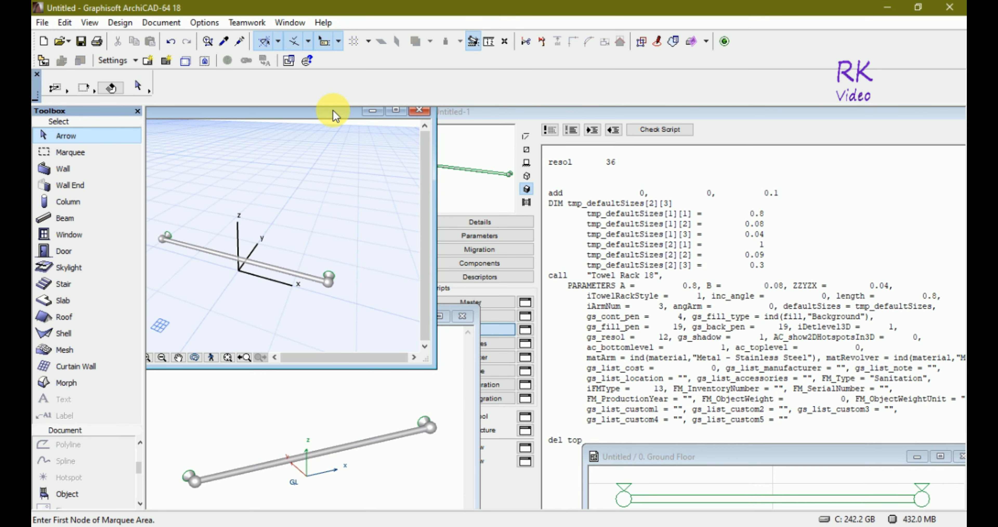
Close the project's 3D window and the object's 3D view.
left_click(471, 415)
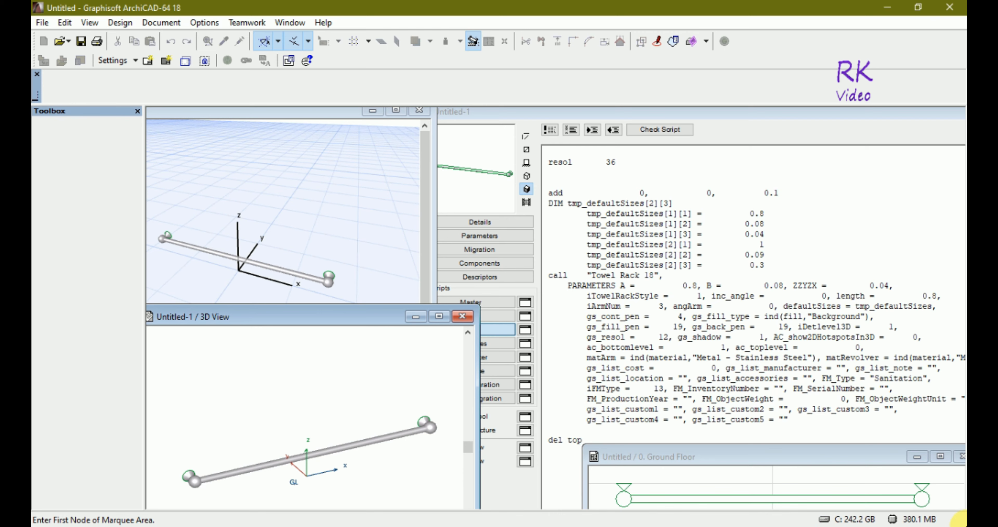
left_click(421, 115)
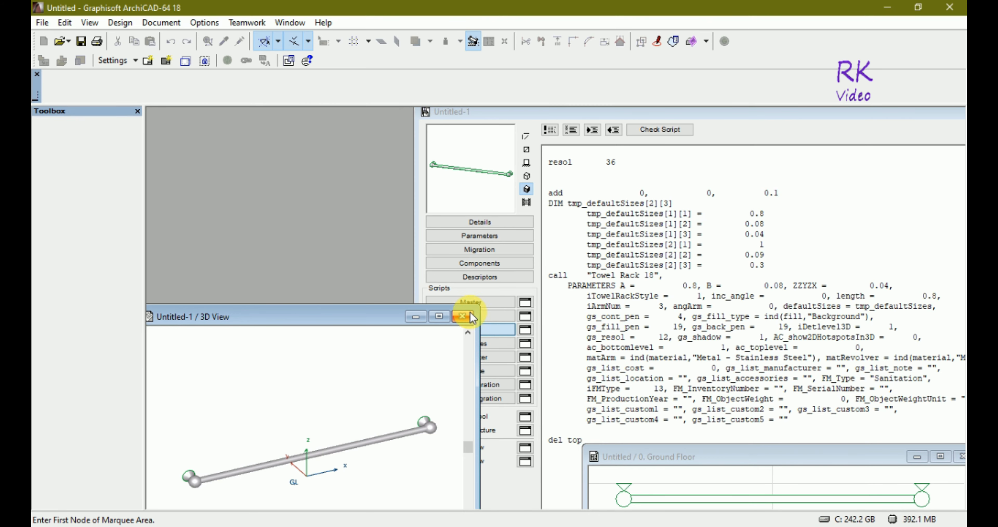
left_click(464, 318)
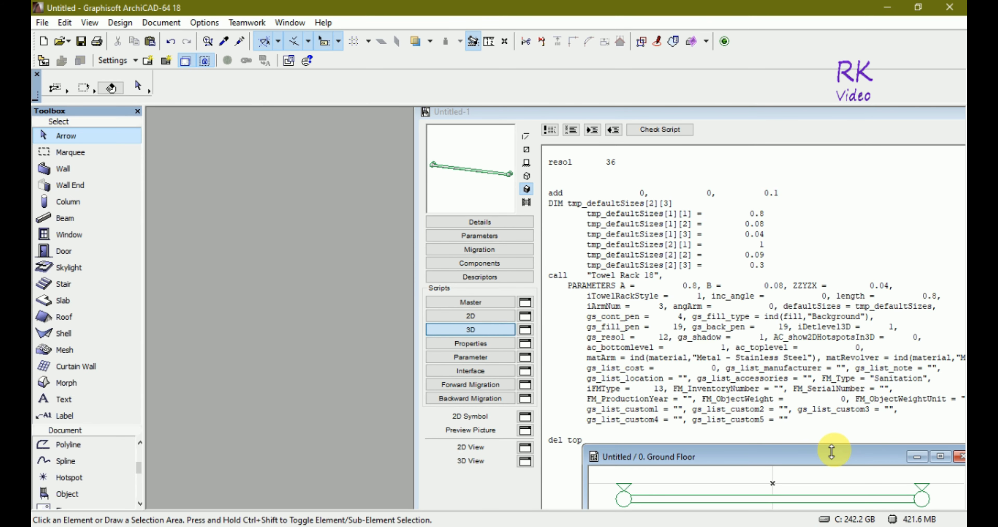
Close the ground floor plan and its project without saving the changes.
left_click_drag(879, 458, 535, 271)
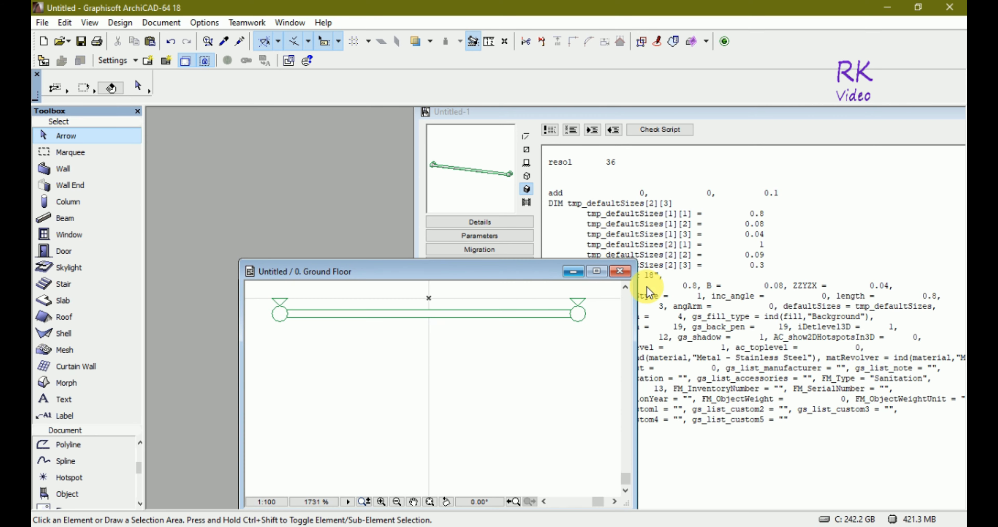
left_click(620, 271)
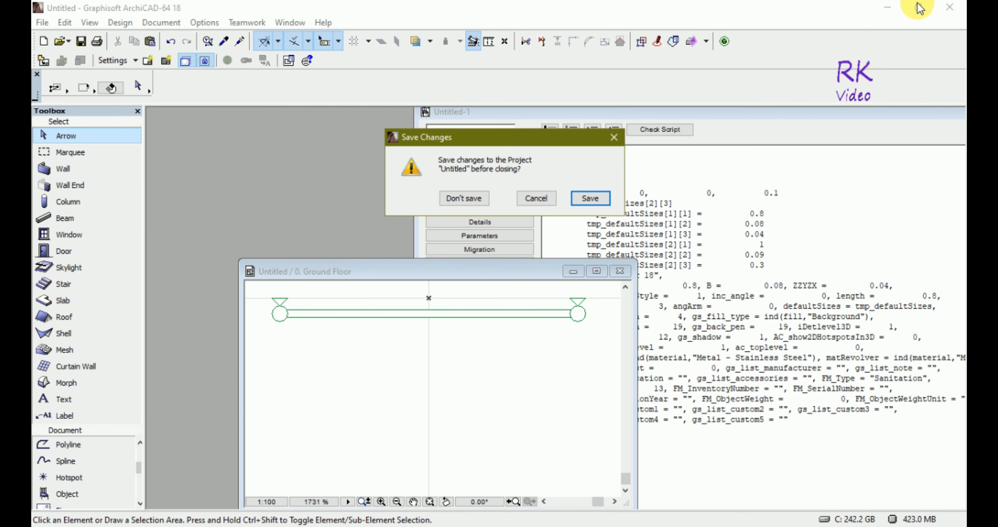
left_click(464, 197)
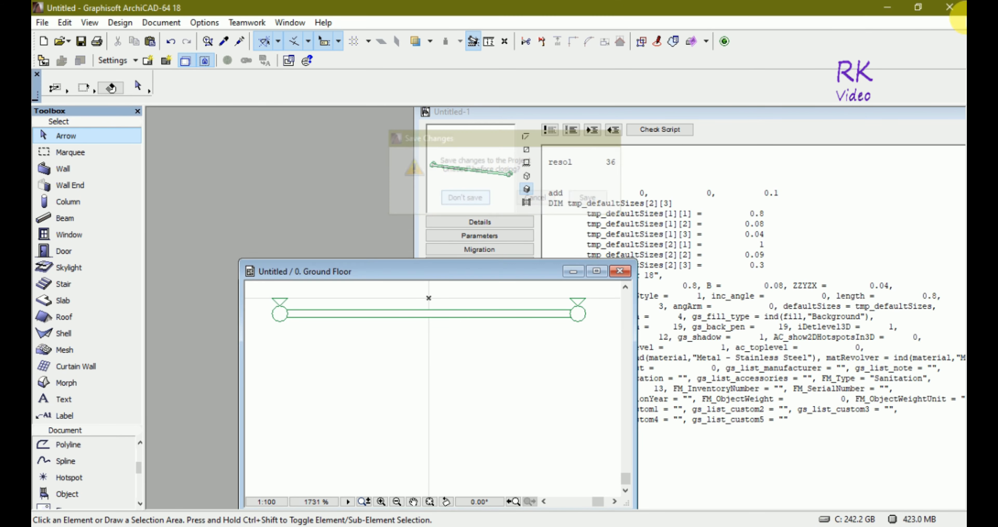
left_click(918, 7)
left_click_drag(512, 23, 430, 17)
mouse_move(843, 523)
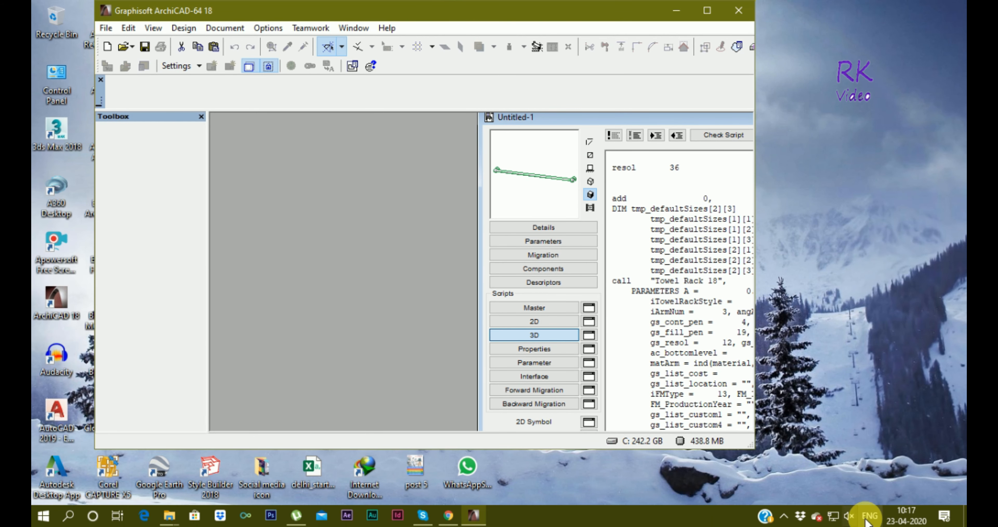
left_click(785, 516)
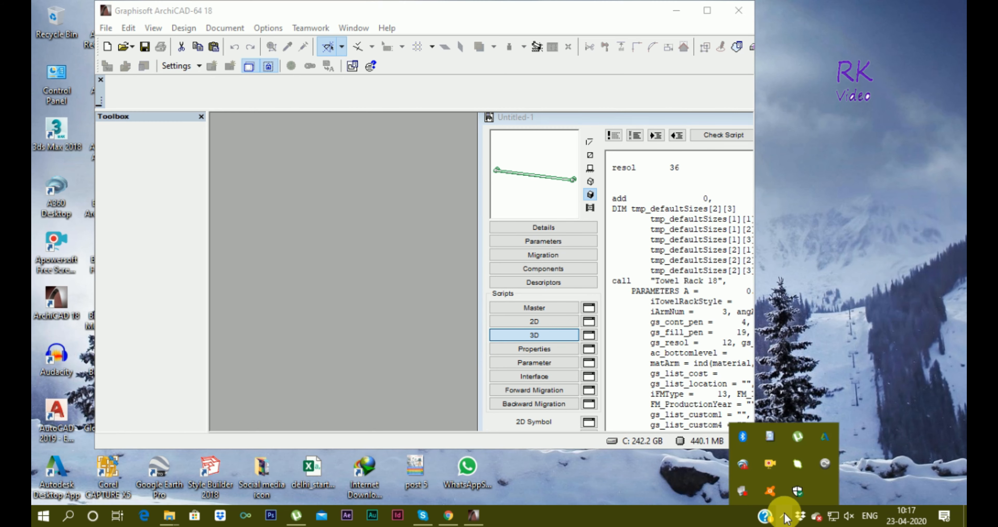
right_click(769, 463)
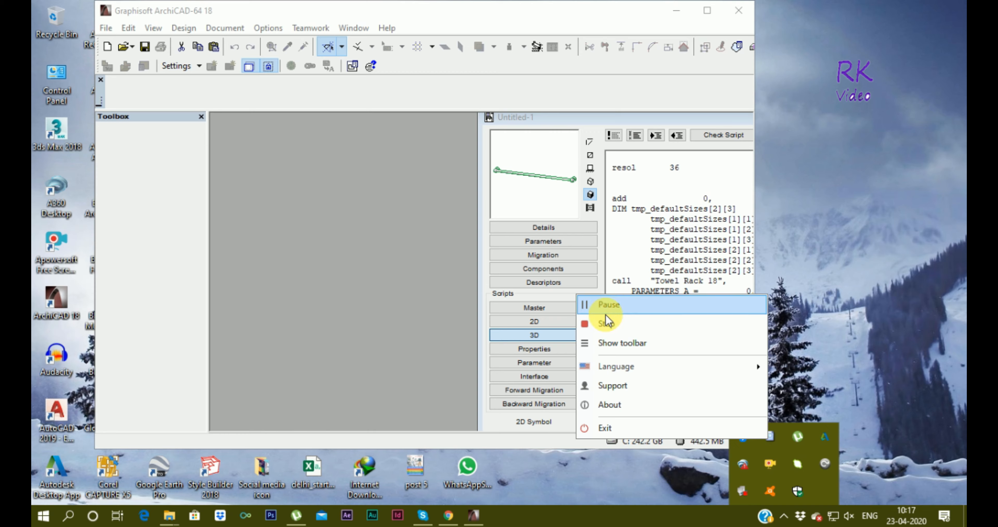